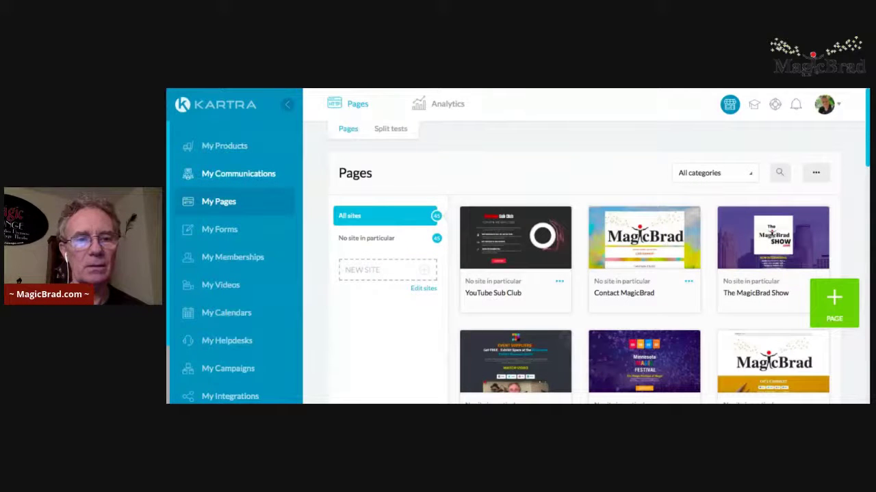
Open the leads overview in My Communications and look through the listed contacts
{"action": "left_click", "coordinate": [205, 173]}
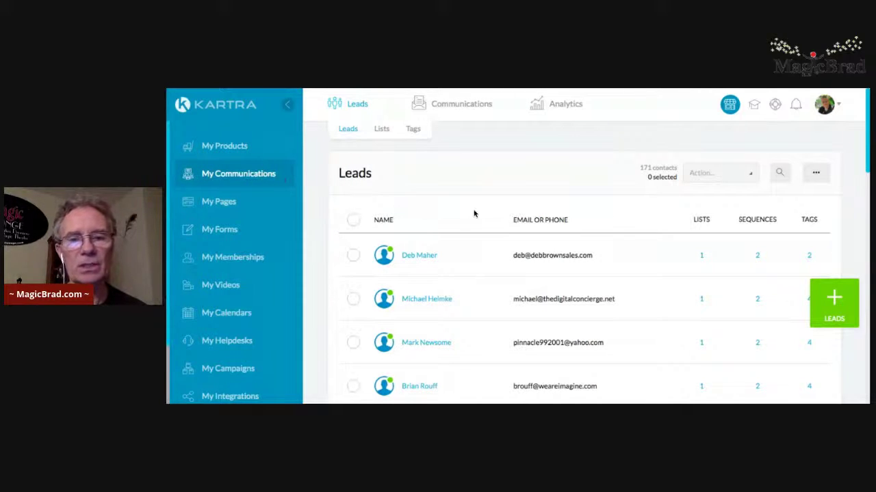
{"action": "scroll", "coordinate": [481, 305], "scroll_direction": "down", "scroll_amount": 5}
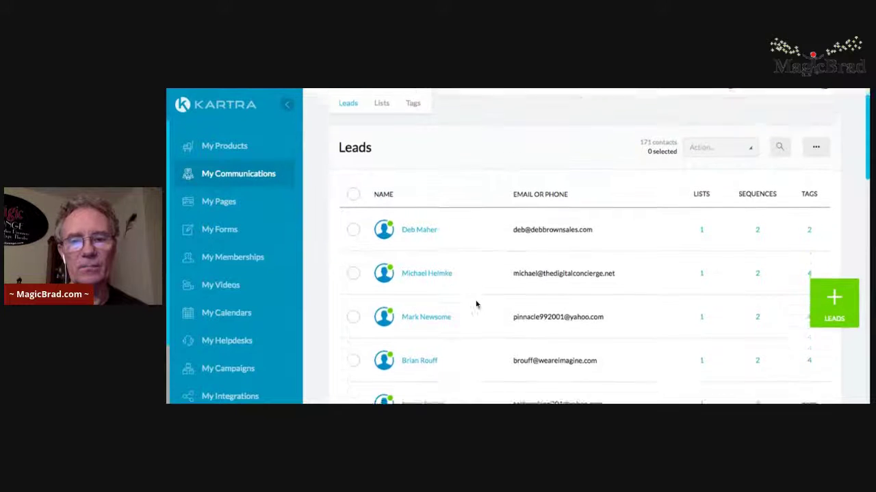
{"action": "scroll", "coordinate": [477, 305], "scroll_direction": "down", "scroll_amount": 10}
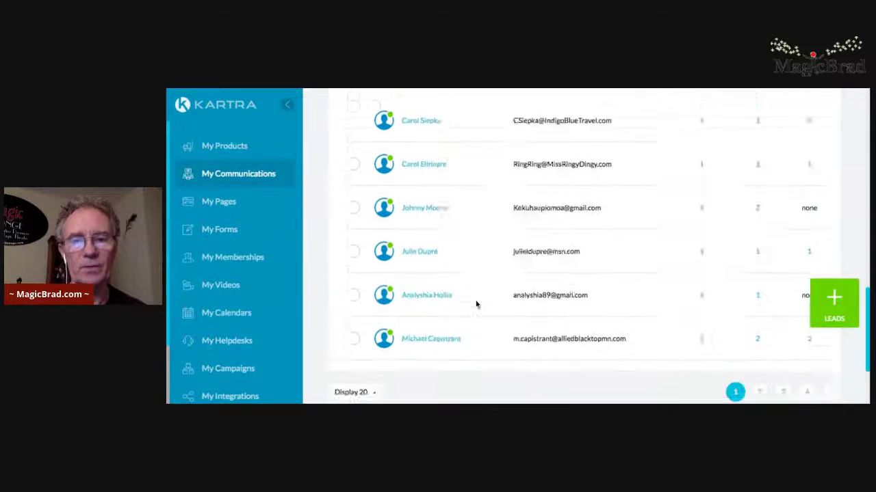
{"action": "scroll", "coordinate": [475, 299], "scroll_direction": "up", "scroll_amount": 15}
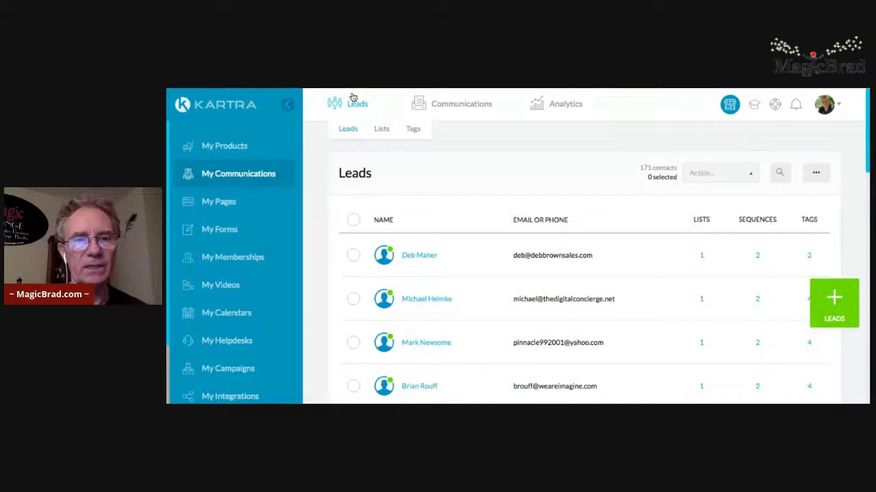
{"action": "left_click", "coordinate": [226, 201]}
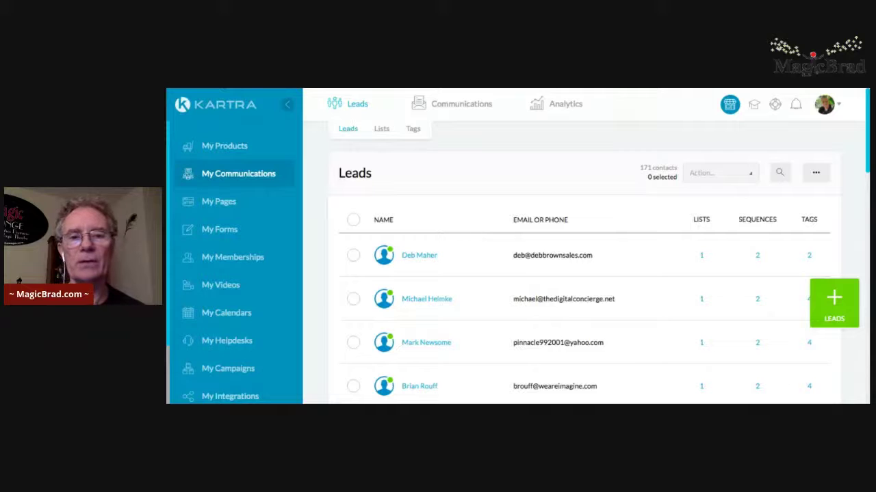
Start creating a new single lead, examine its profile, social and custom fields, and cancel the form
{"action": "left_click", "coordinate": [834, 296]}
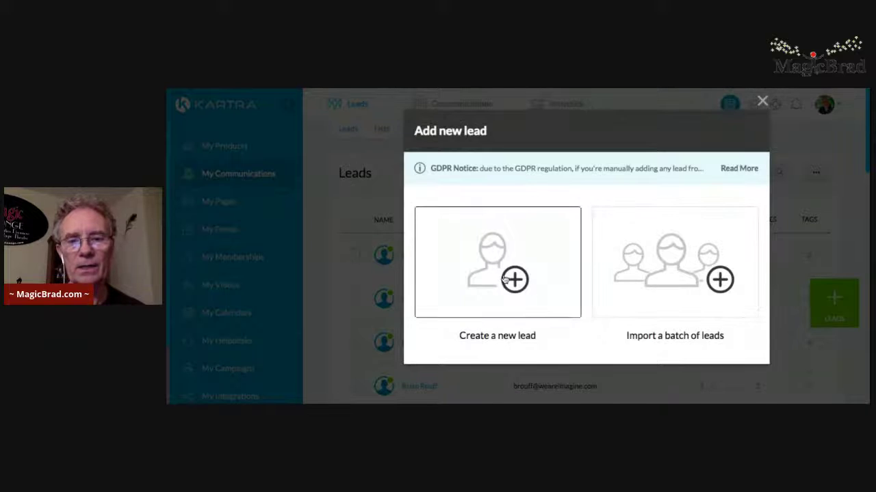
{"action": "left_click", "coordinate": [491, 275]}
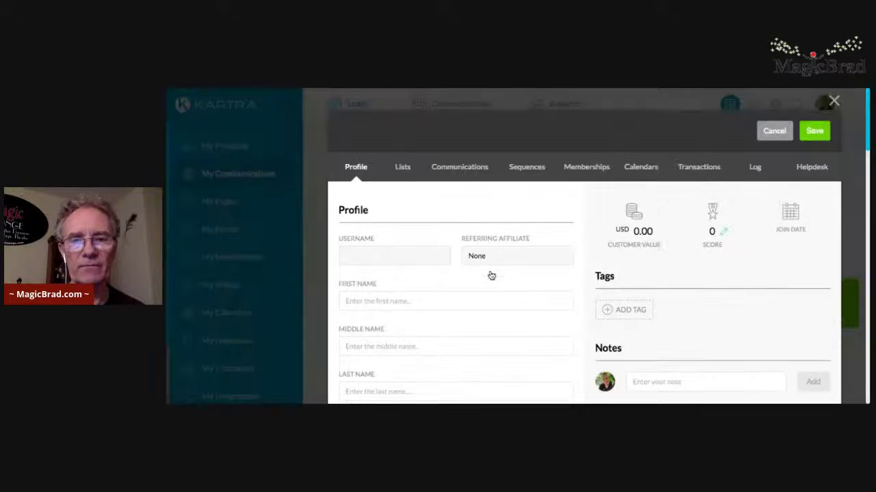
{"action": "scroll", "coordinate": [446, 265], "scroll_direction": "down", "scroll_amount": 5}
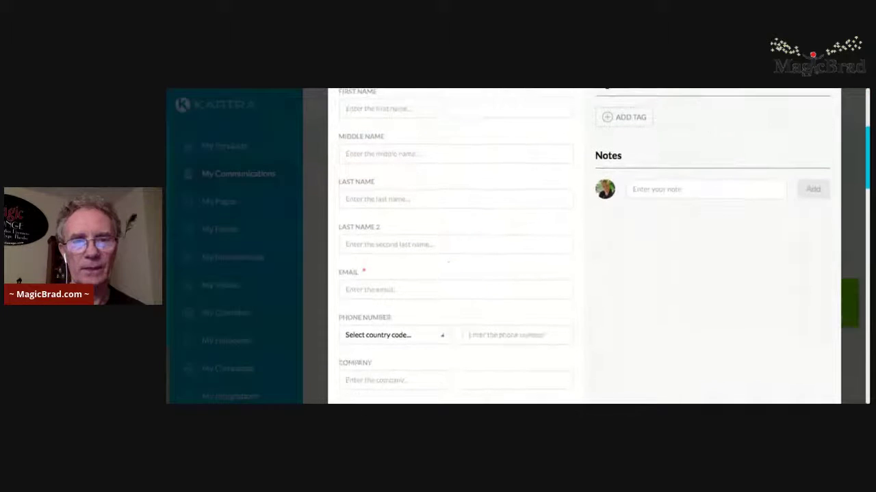
{"action": "scroll", "coordinate": [446, 265], "scroll_direction": "down", "scroll_amount": 4}
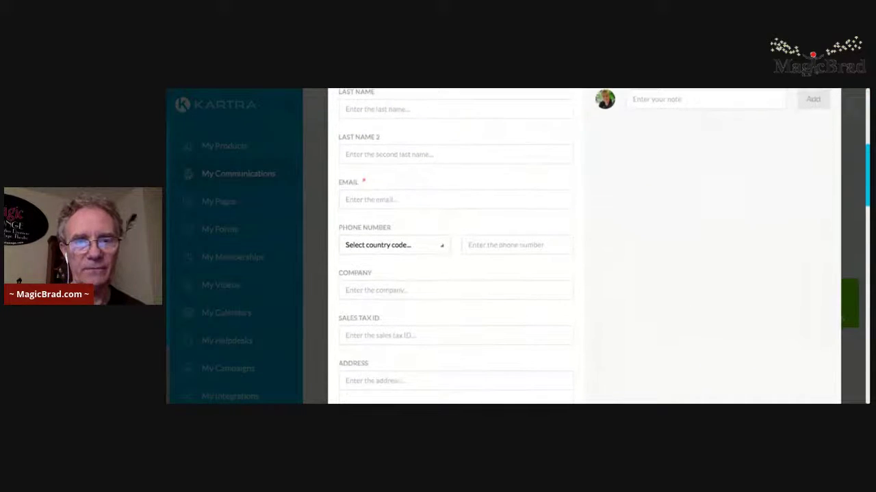
{"action": "scroll", "coordinate": [446, 266], "scroll_direction": "down", "scroll_amount": 8}
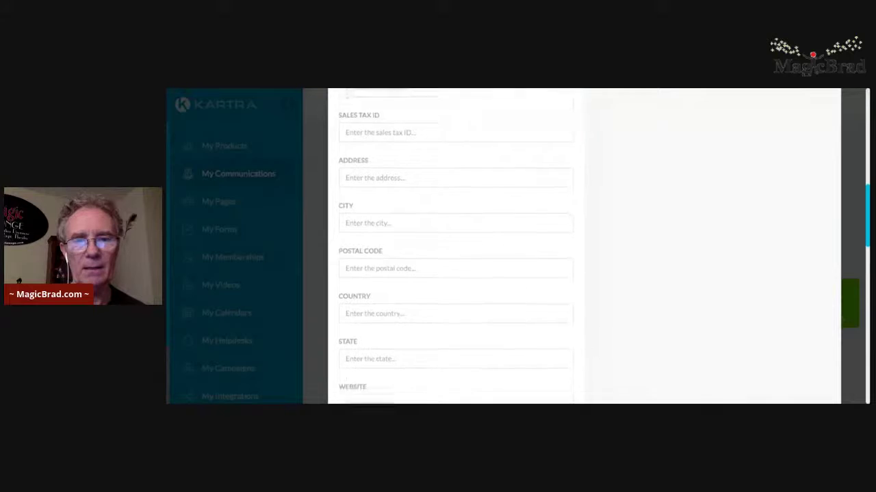
{"action": "scroll", "coordinate": [446, 265], "scroll_direction": "down", "scroll_amount": 4}
{"action": "scroll", "coordinate": [446, 266], "scroll_direction": "up", "scroll_amount": 1}
{"action": "scroll", "coordinate": [446, 265], "scroll_direction": "down", "scroll_amount": 2}
{"action": "scroll", "coordinate": [424, 264], "scroll_direction": "down", "scroll_amount": 1}
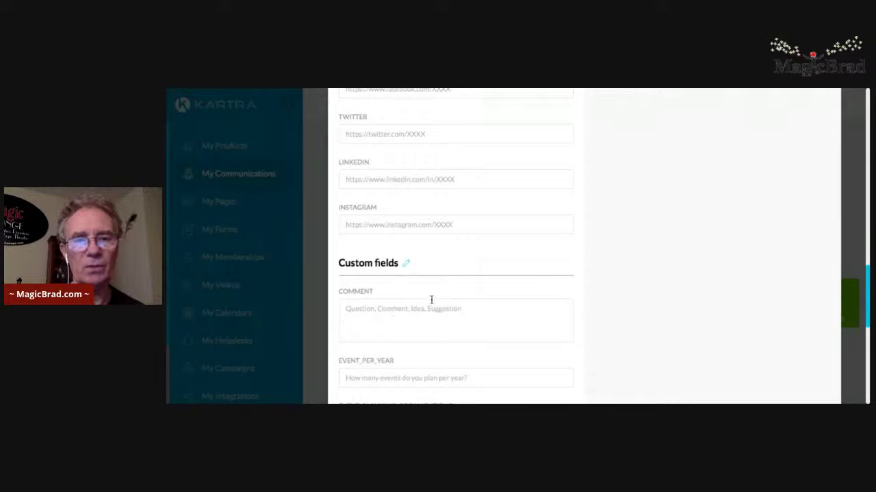
{"action": "scroll", "coordinate": [431, 300], "scroll_direction": "up", "scroll_amount": 20}
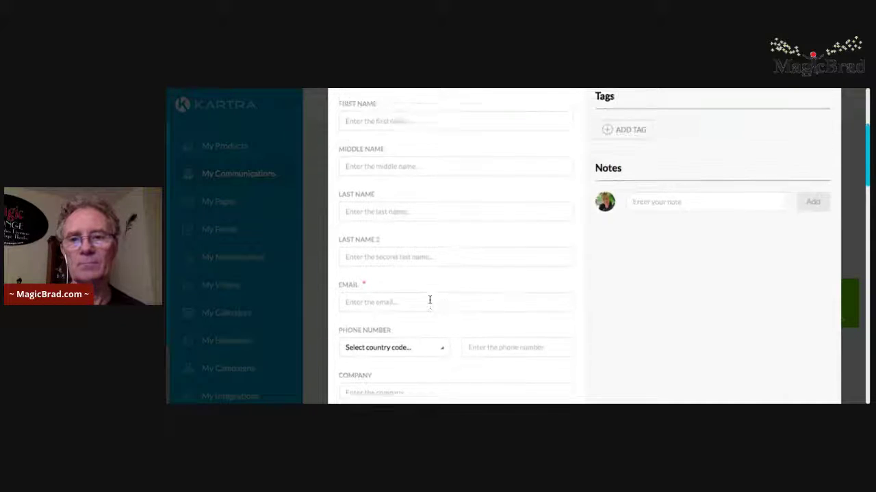
{"action": "scroll", "coordinate": [429, 299], "scroll_direction": "up", "scroll_amount": 5}
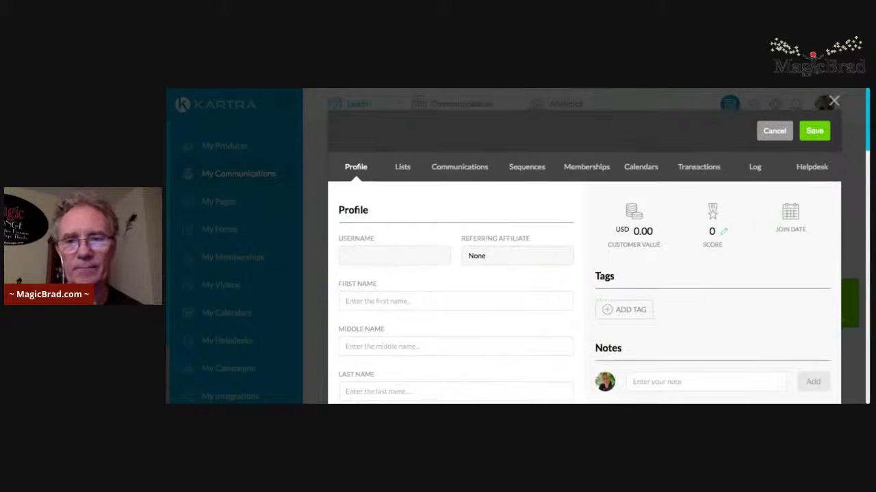
{"action": "mouse_move", "coordinate": [742, 241]}
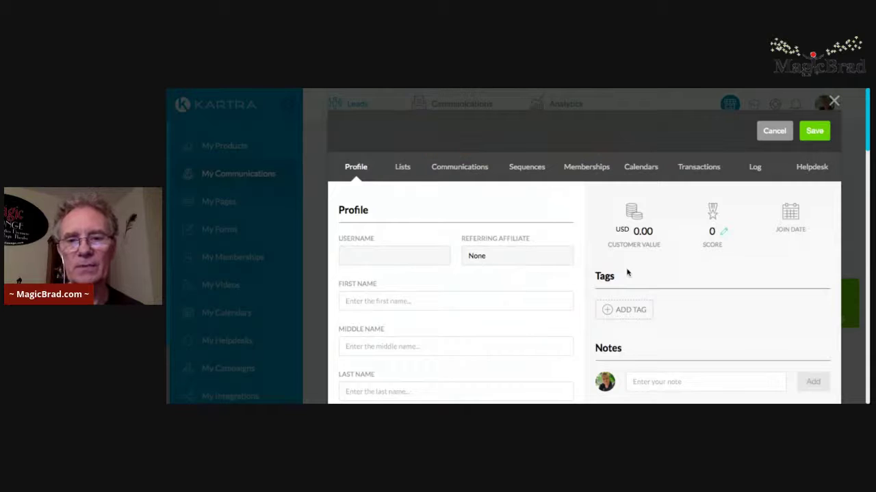
{"action": "left_click", "coordinate": [774, 132]}
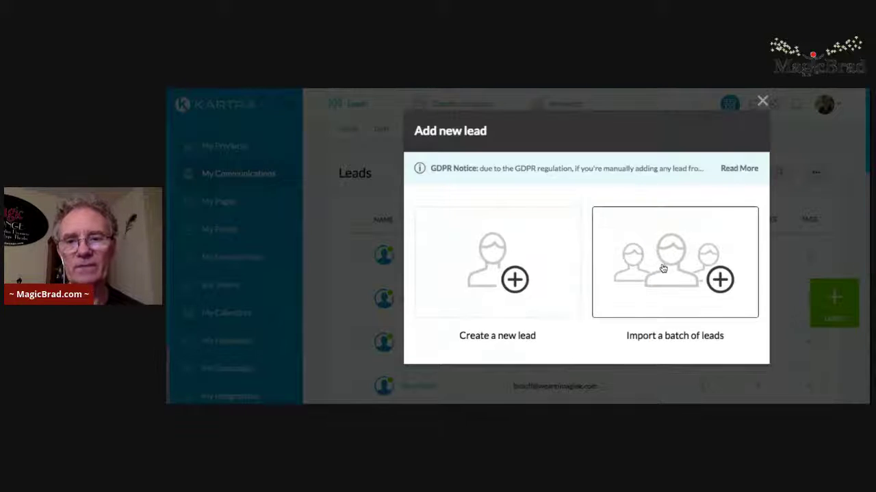
Open the batch lead import and examine the file upload and manual entry options and the import stages
{"action": "left_click", "coordinate": [663, 268]}
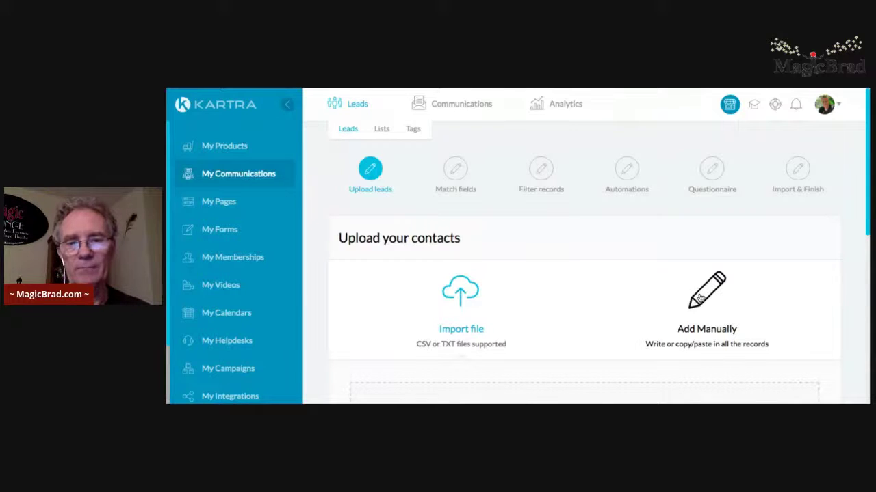
{"action": "scroll", "coordinate": [699, 298], "scroll_direction": "down", "scroll_amount": 2}
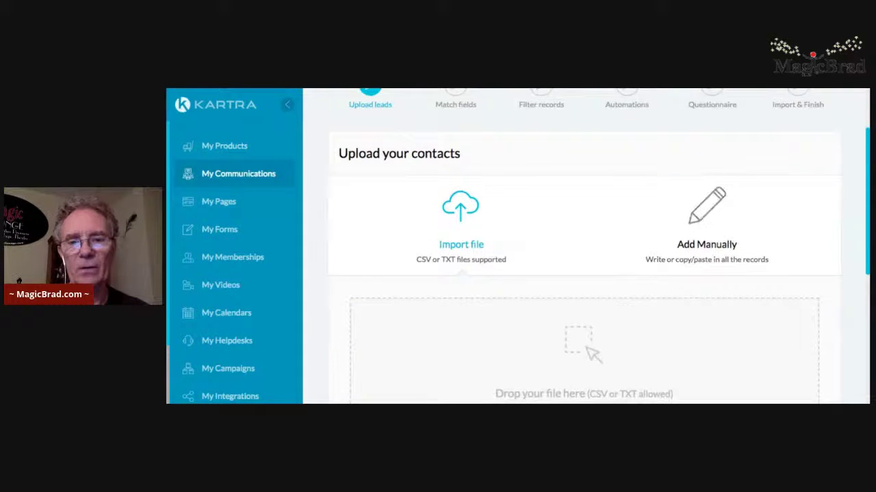
{"action": "scroll", "coordinate": [586, 246], "scroll_direction": "down", "scroll_amount": 2}
{"action": "scroll", "coordinate": [586, 246], "scroll_direction": "down", "scroll_amount": 2}
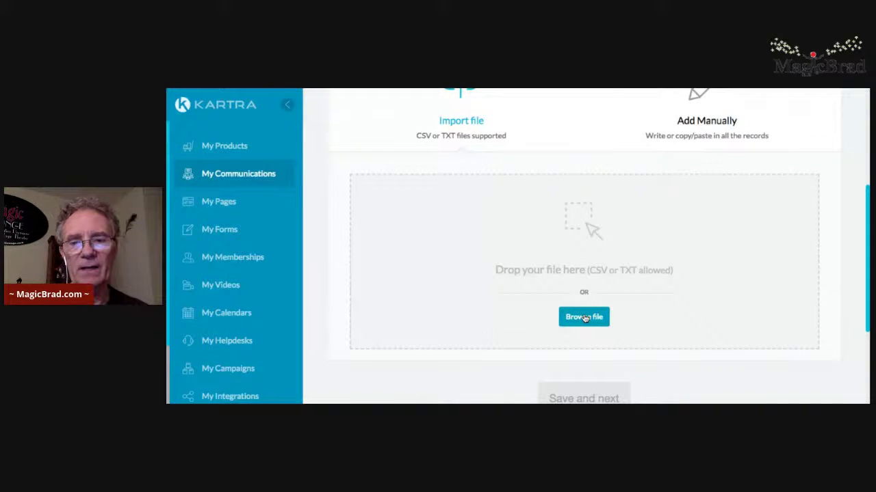
{"action": "scroll", "coordinate": [584, 316], "scroll_direction": "down", "scroll_amount": 1}
{"action": "scroll", "coordinate": [584, 317], "scroll_direction": "up", "scroll_amount": 2}
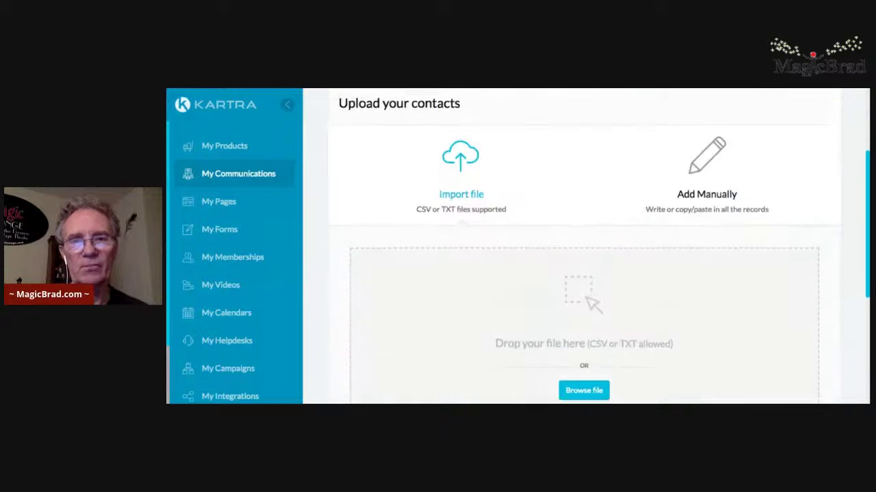
{"action": "scroll", "coordinate": [586, 246], "scroll_direction": "up", "scroll_amount": 3}
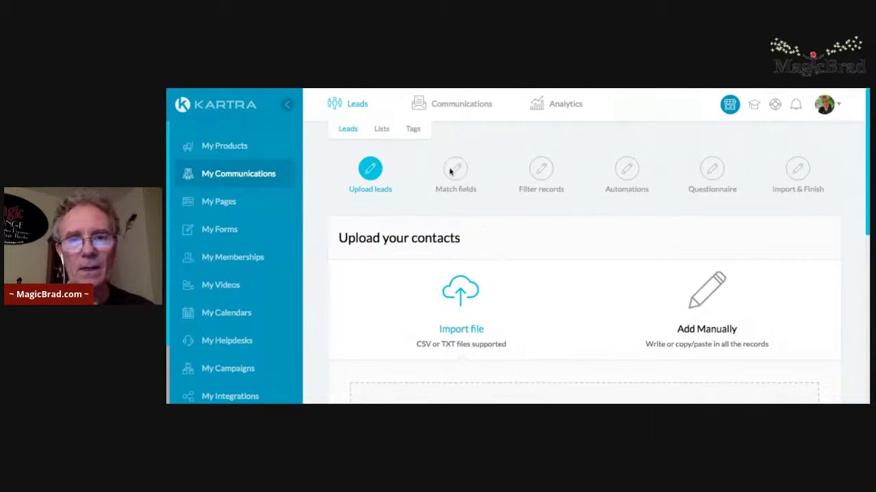
{"action": "scroll", "coordinate": [553, 307], "scroll_direction": "down", "scroll_amount": 5}
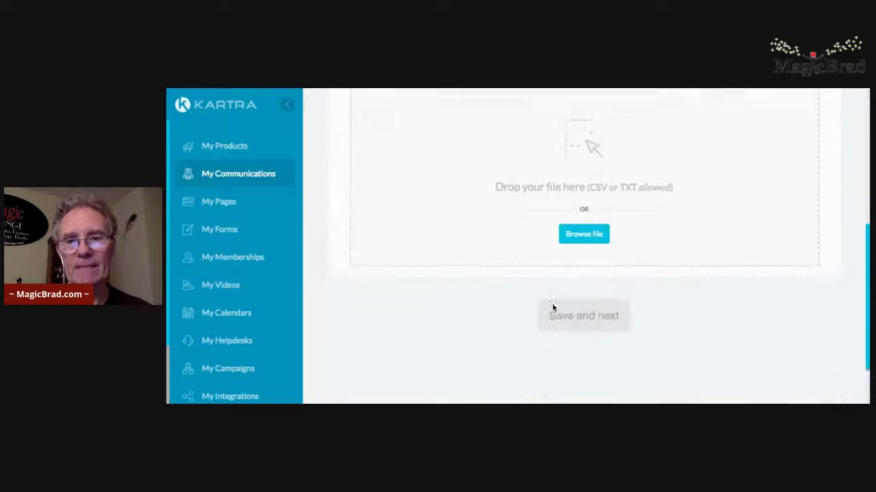
{"action": "scroll", "coordinate": [553, 308], "scroll_direction": "up", "scroll_amount": 4}
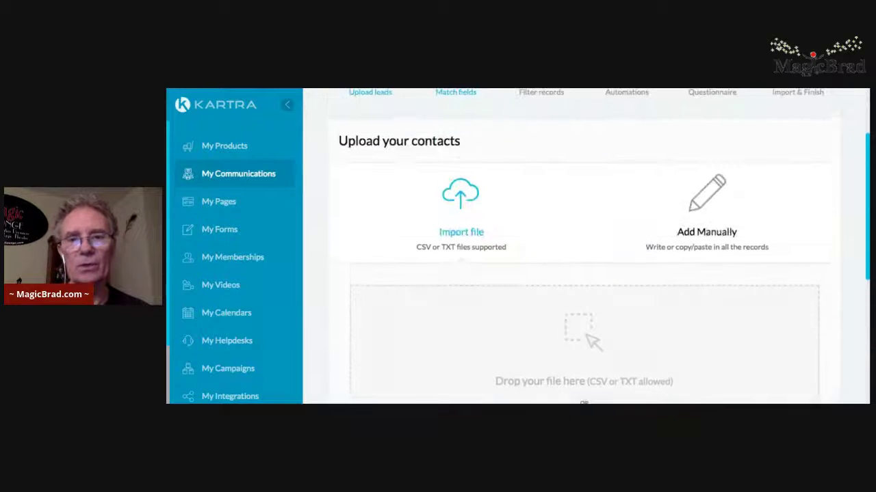
{"action": "scroll", "coordinate": [553, 308], "scroll_direction": "up", "scroll_amount": 1}
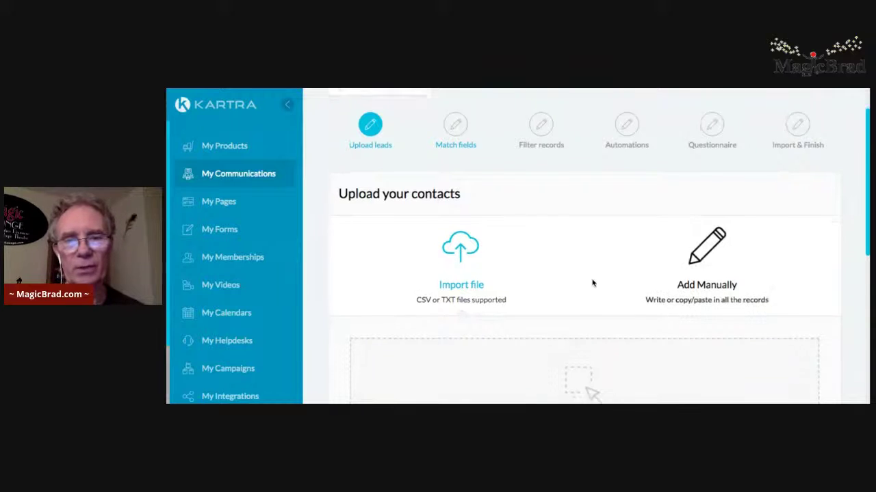
{"action": "scroll", "coordinate": [592, 283], "scroll_direction": "down", "scroll_amount": 4}
{"action": "scroll", "coordinate": [592, 283], "scroll_direction": "up", "scroll_amount": 5}
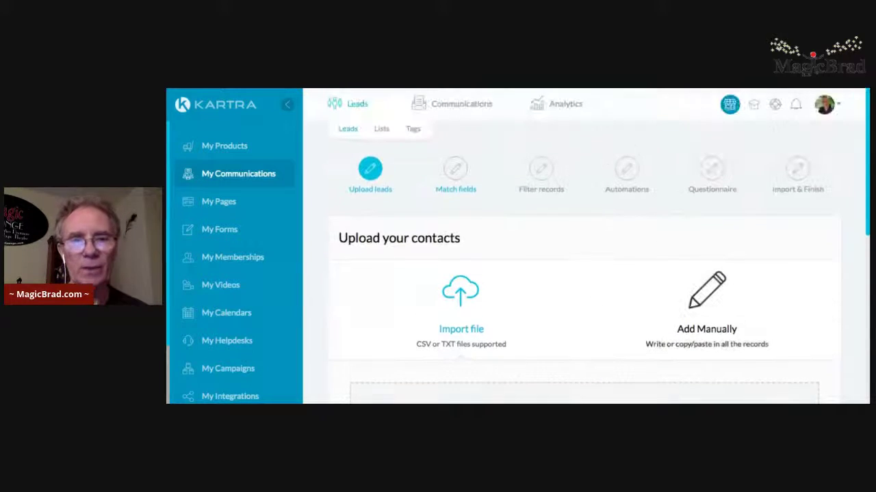
View the lead lists and look through the first page of lead tags
{"action": "left_click", "coordinate": [382, 129]}
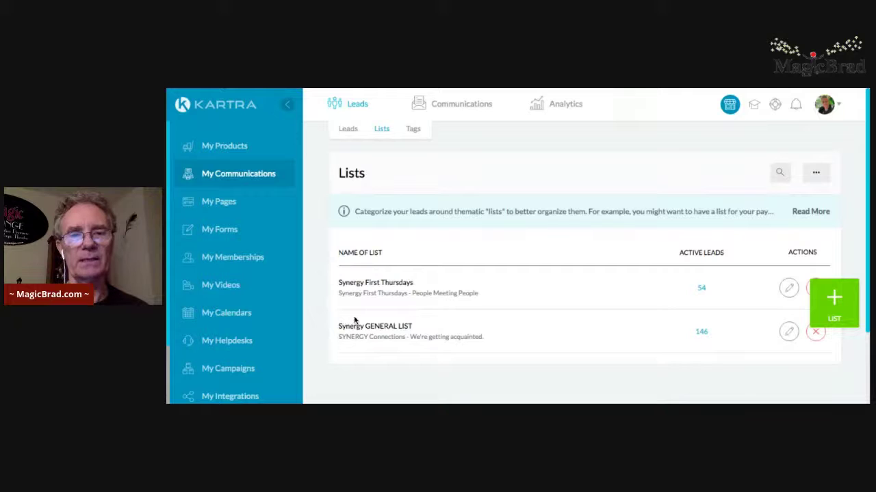
{"action": "left_click", "coordinate": [413, 129]}
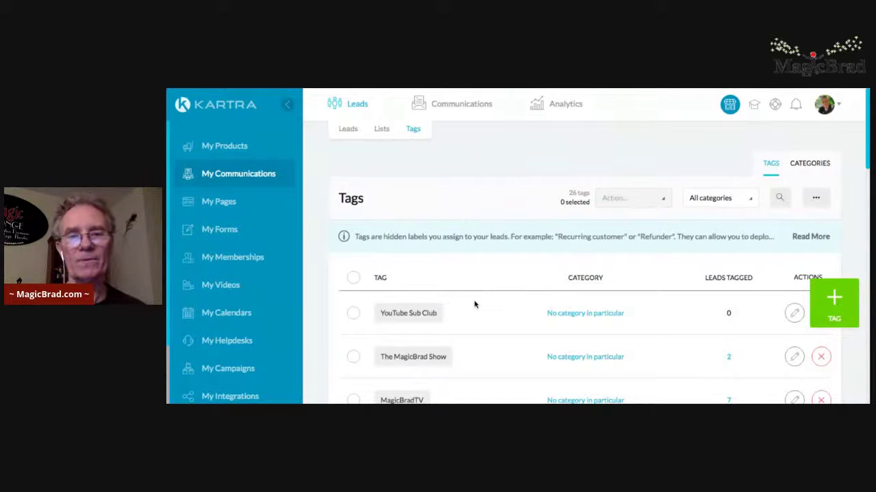
{"action": "scroll", "coordinate": [498, 307], "scroll_direction": "down", "scroll_amount": 3}
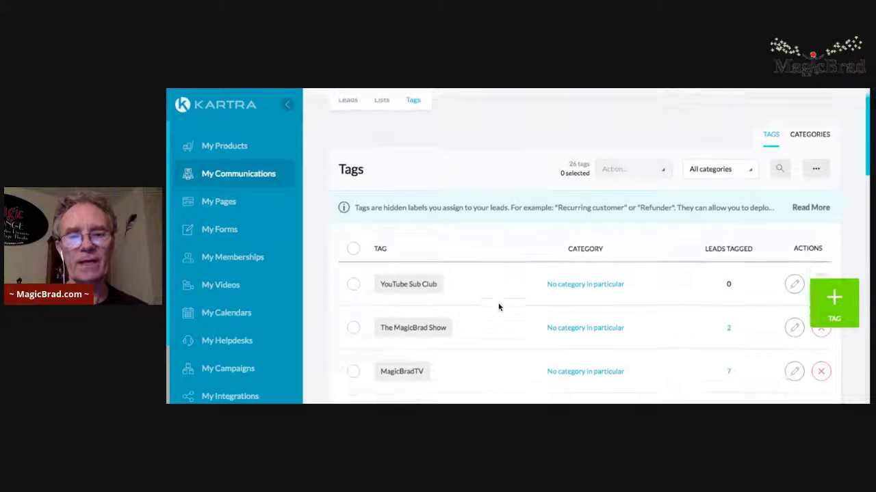
{"action": "scroll", "coordinate": [439, 134], "scroll_direction": "down", "scroll_amount": 3}
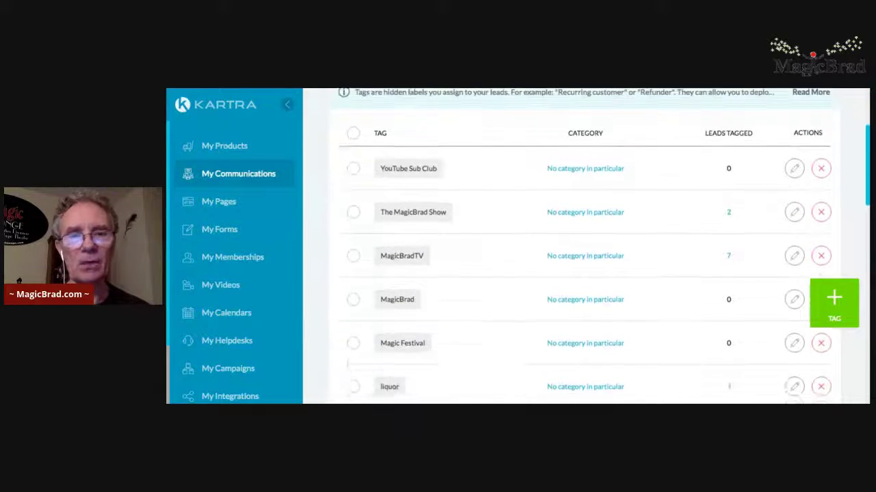
{"action": "scroll", "coordinate": [439, 134], "scroll_direction": "up", "scroll_amount": 1}
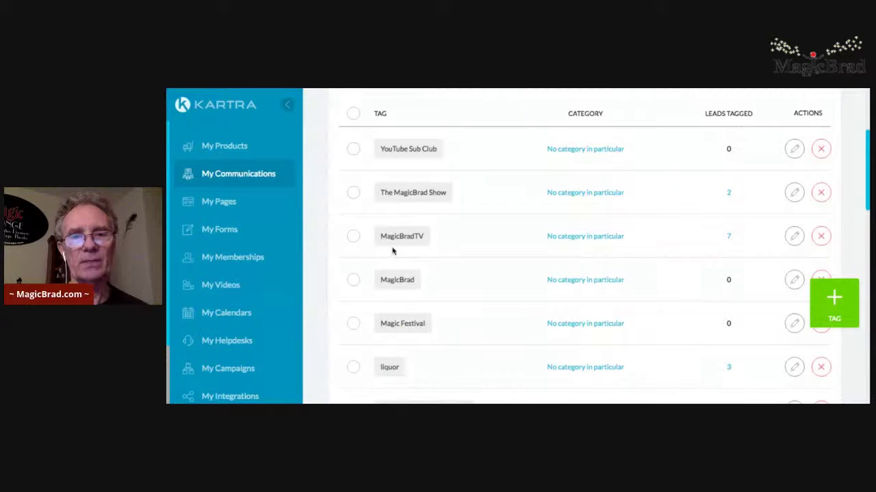
{"action": "scroll", "coordinate": [439, 246], "scroll_direction": "down", "scroll_amount": 2}
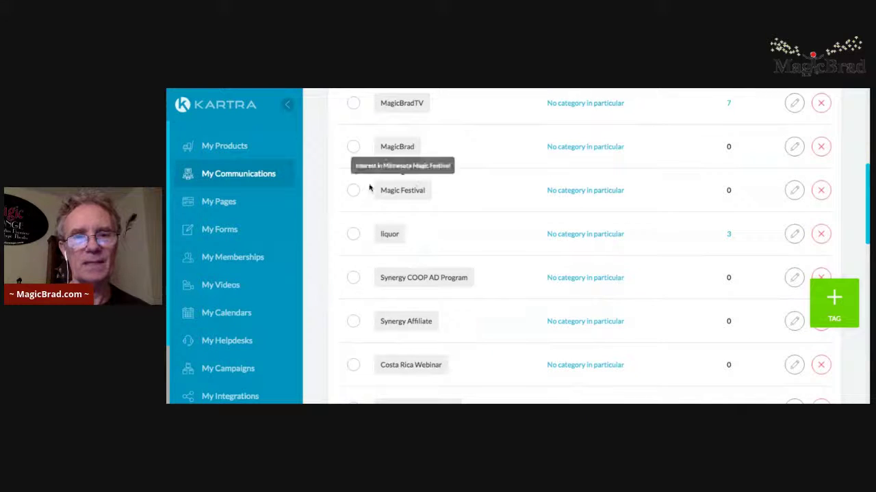
{"action": "scroll", "coordinate": [456, 212], "scroll_direction": "down", "scroll_amount": 3}
{"action": "scroll", "coordinate": [457, 217], "scroll_direction": "down", "scroll_amount": 5}
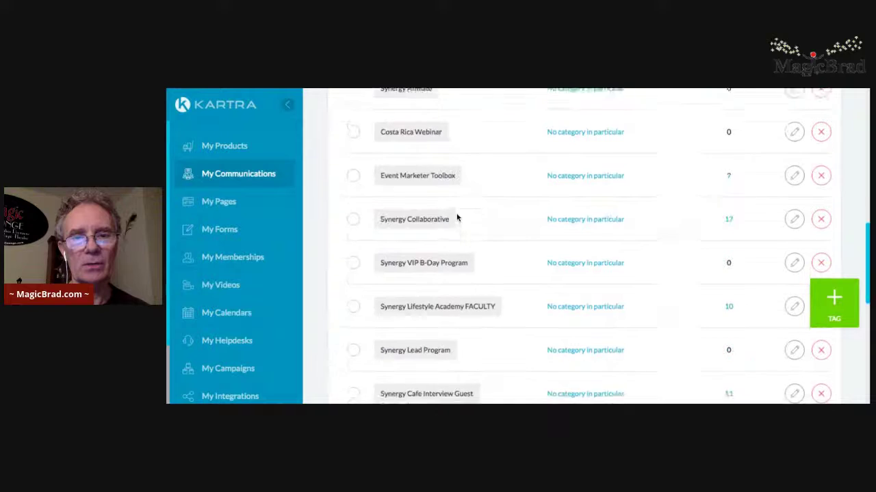
{"action": "scroll", "coordinate": [387, 289], "scroll_direction": "down", "scroll_amount": 3}
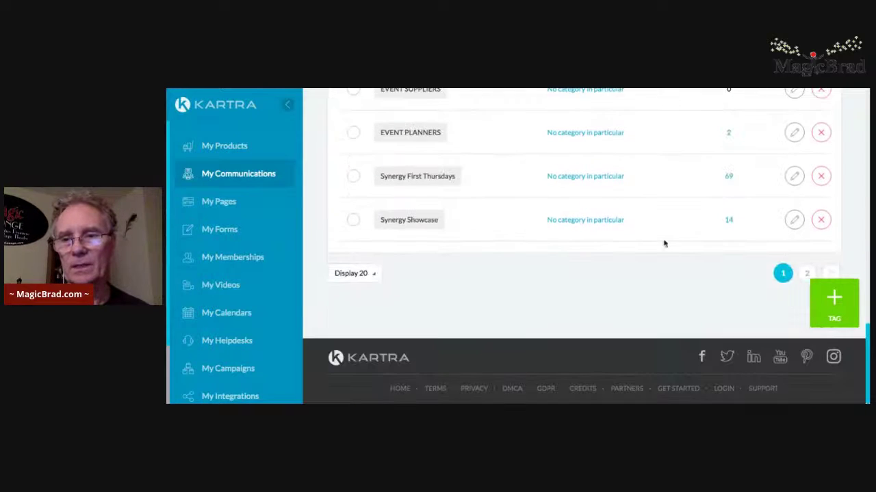
Go to the second page of tags and check the description of the AAA-Synergy CUSTOMER tag
{"action": "left_click", "coordinate": [808, 271]}
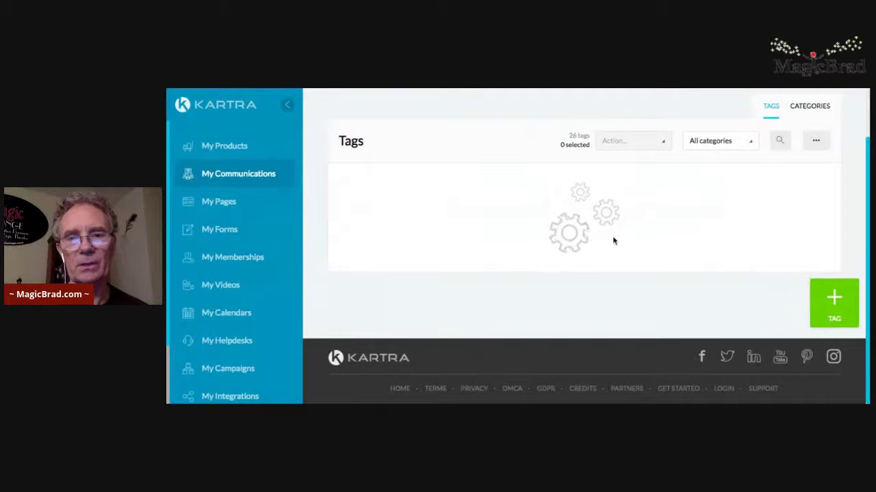
{"action": "scroll", "coordinate": [521, 243], "scroll_direction": "up", "scroll_amount": 1}
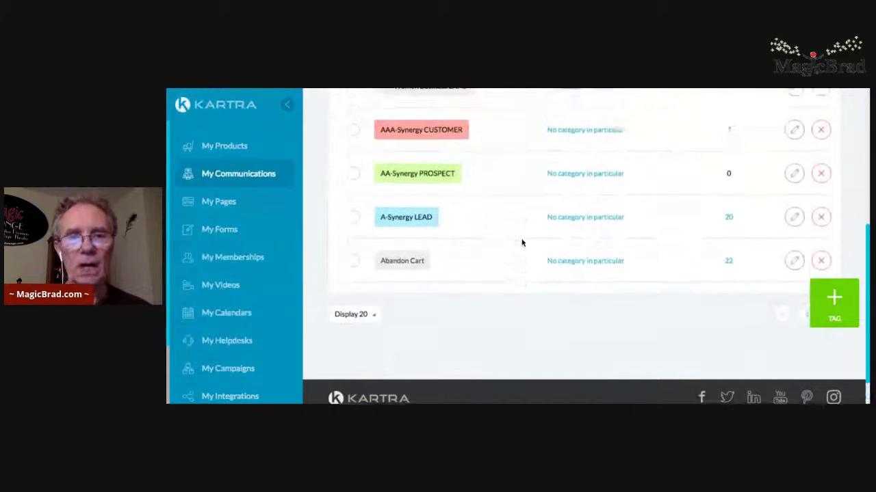
{"action": "mouse_move", "coordinate": [418, 158]}
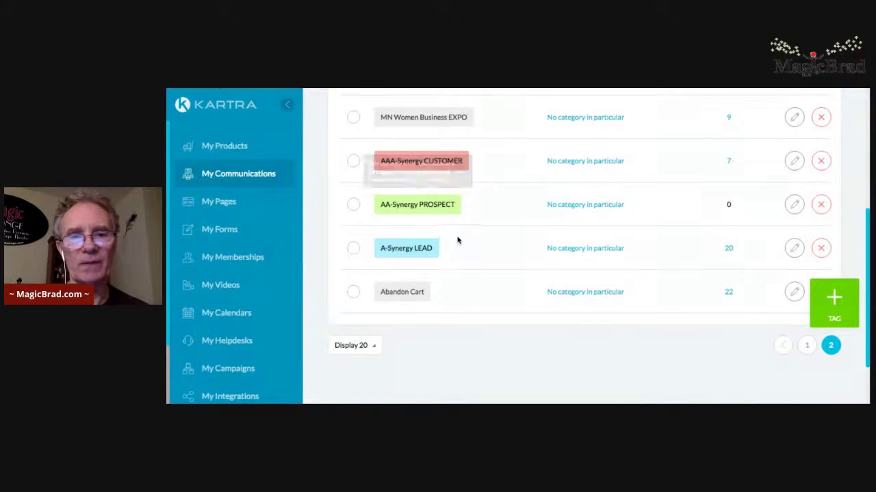
Check the A-Synergy LEAD and AA-Synergy PROSPECT tags in the tag list
{"action": "mouse_move", "coordinate": [407, 247]}
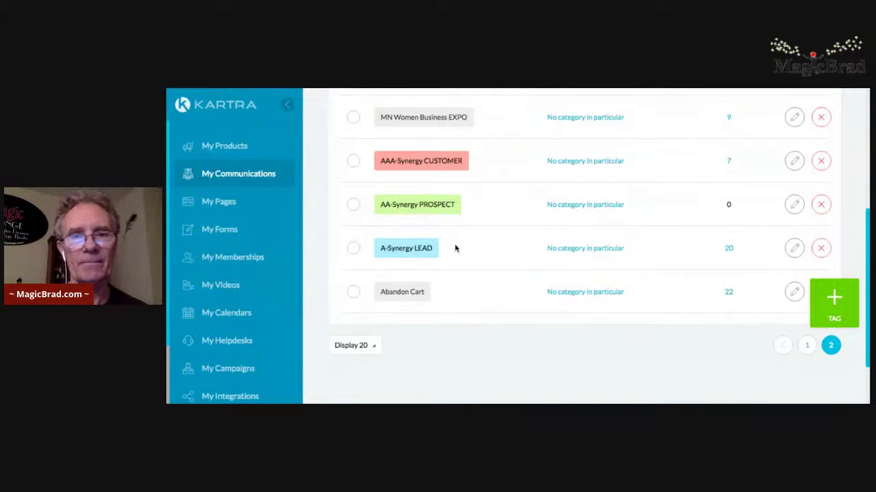
{"action": "mouse_move", "coordinate": [430, 213]}
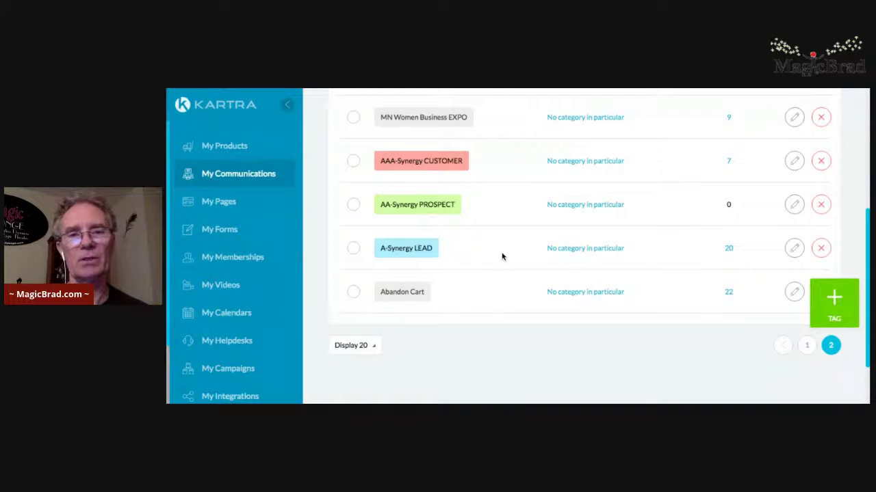
{"action": "scroll", "coordinate": [509, 245], "scroll_direction": "up", "scroll_amount": 5}
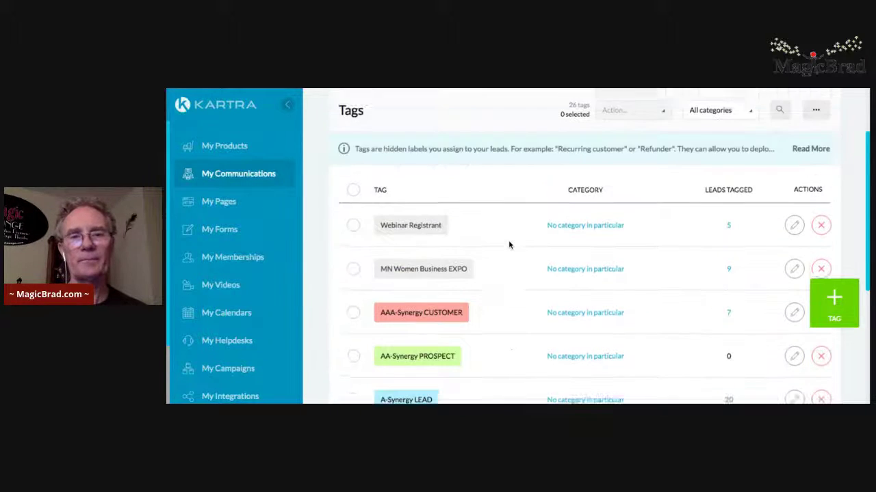
View the broadcasts, read through the email preview of the 3 Webinar Series broadcast, and close it
{"action": "mouse_move", "coordinate": [434, 104]}
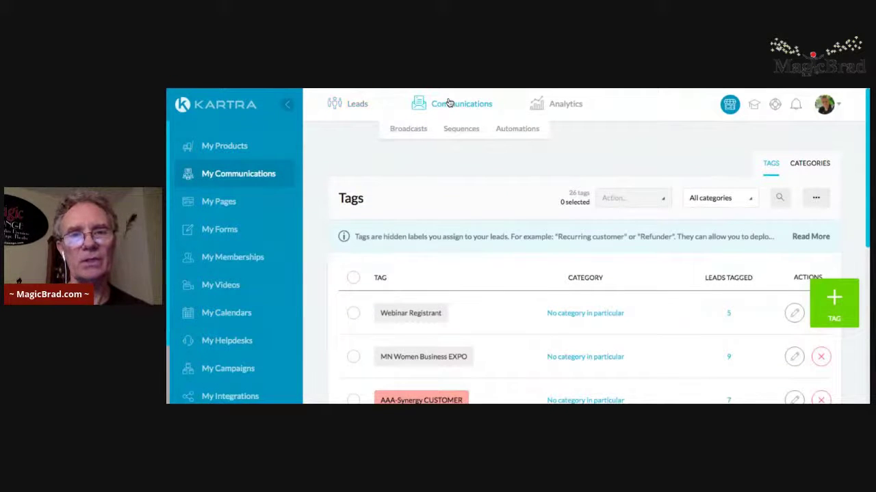
{"action": "left_click", "coordinate": [413, 130]}
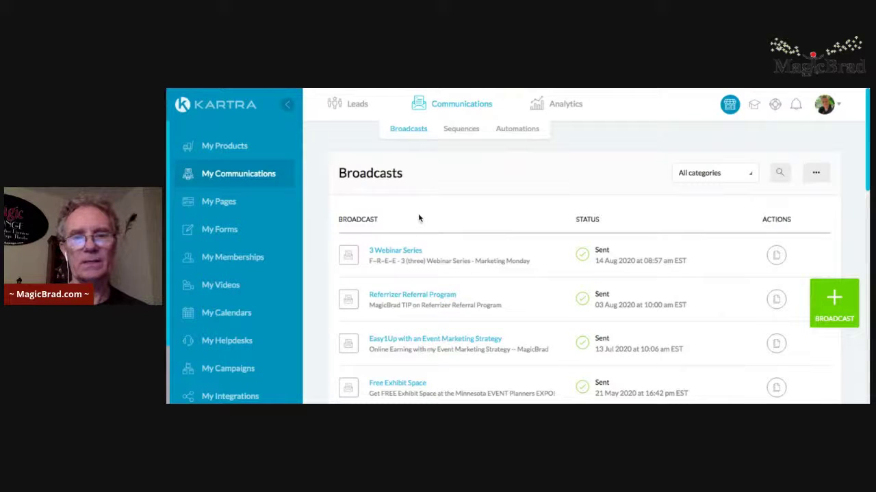
{"action": "left_click", "coordinate": [387, 251]}
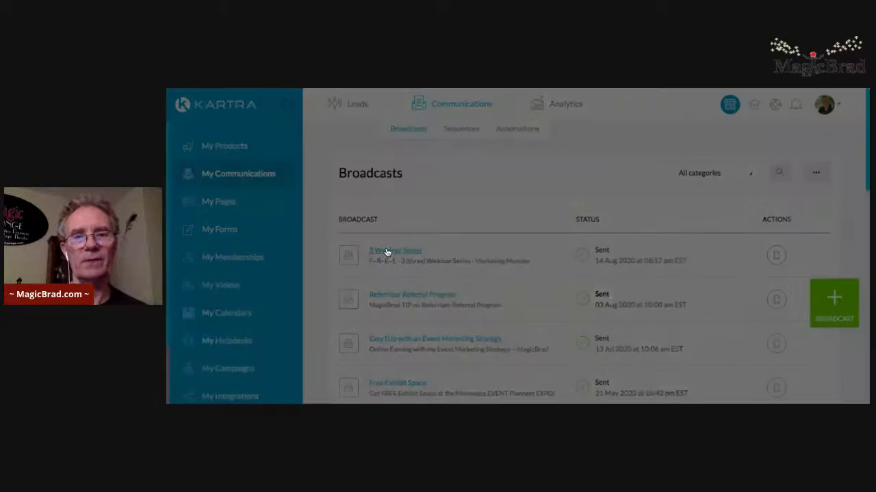
{"action": "scroll", "coordinate": [402, 263], "scroll_direction": "down", "scroll_amount": 5}
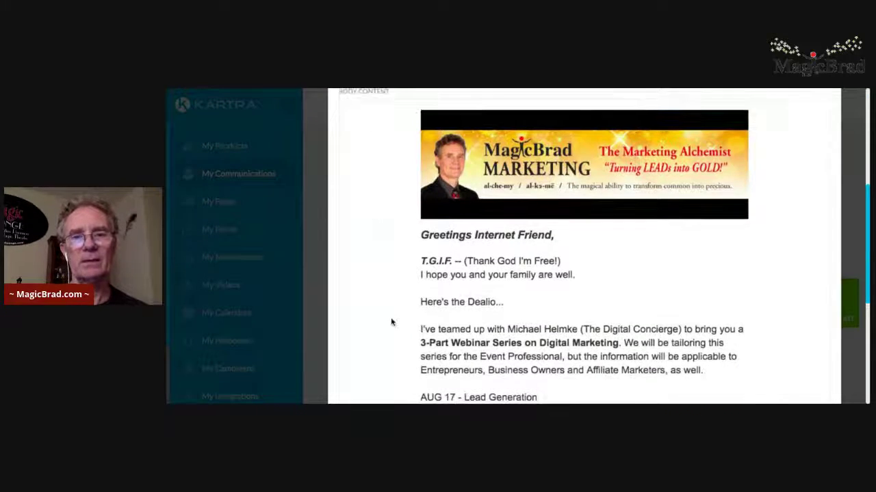
{"action": "scroll", "coordinate": [391, 320], "scroll_direction": "down", "scroll_amount": 2}
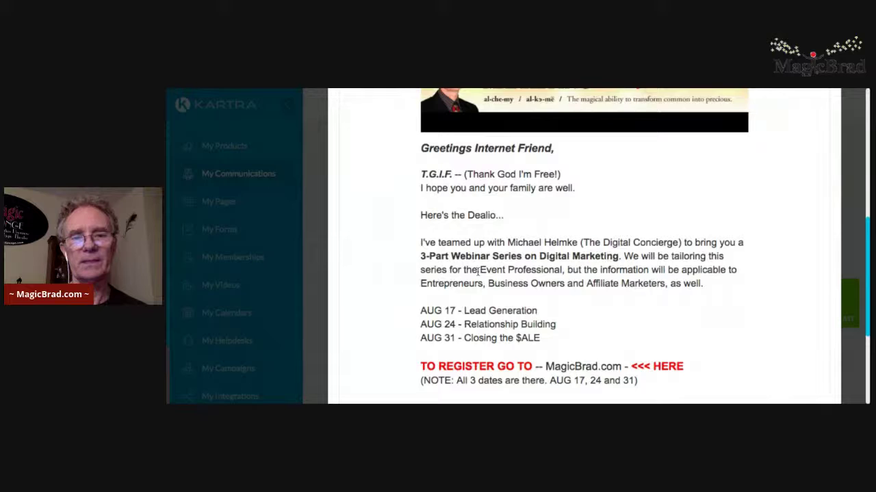
{"action": "scroll", "coordinate": [477, 272], "scroll_direction": "down", "scroll_amount": 4}
{"action": "scroll", "coordinate": [585, 274], "scroll_direction": "up", "scroll_amount": 10}
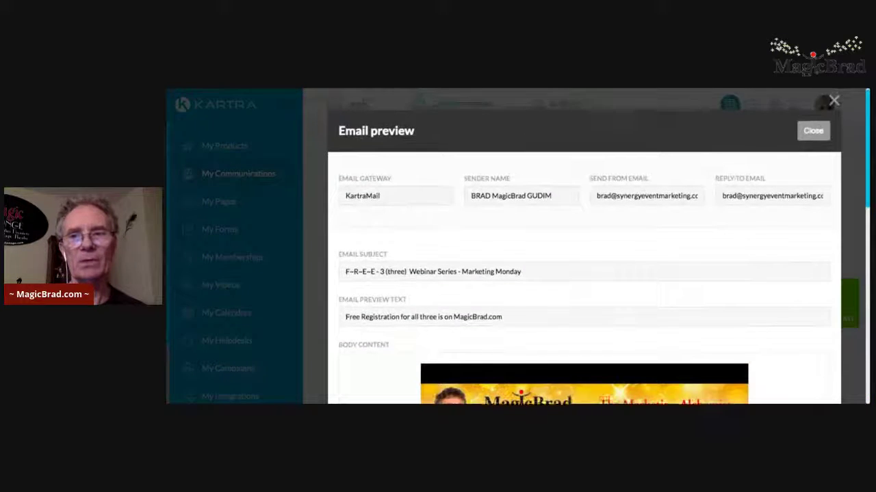
{"action": "left_click", "coordinate": [812, 131]}
Look through the list of sent broadcasts
{"action": "scroll", "coordinate": [524, 248], "scroll_direction": "down", "scroll_amount": 5}
{"action": "scroll", "coordinate": [511, 236], "scroll_direction": "down", "scroll_amount": 2}
{"action": "scroll", "coordinate": [512, 236], "scroll_direction": "up", "scroll_amount": 8}
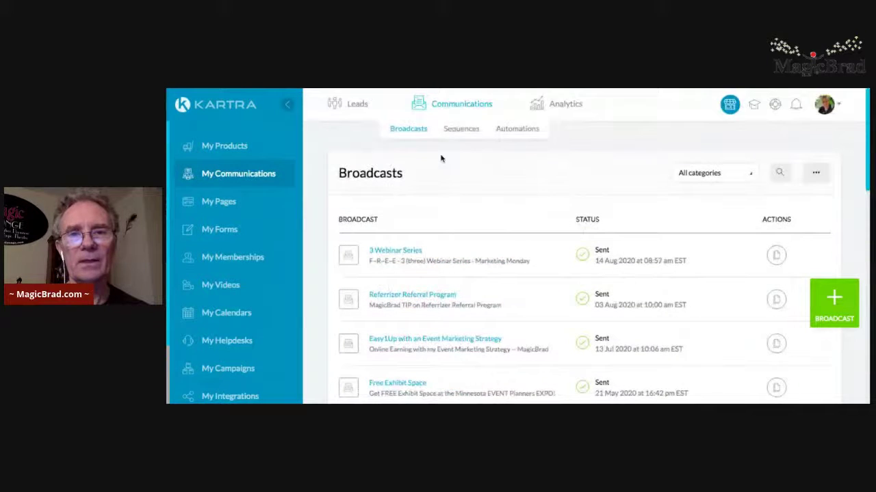
View the email sequences and look through the whole list down to General Business Inquiry
{"action": "left_click", "coordinate": [463, 129]}
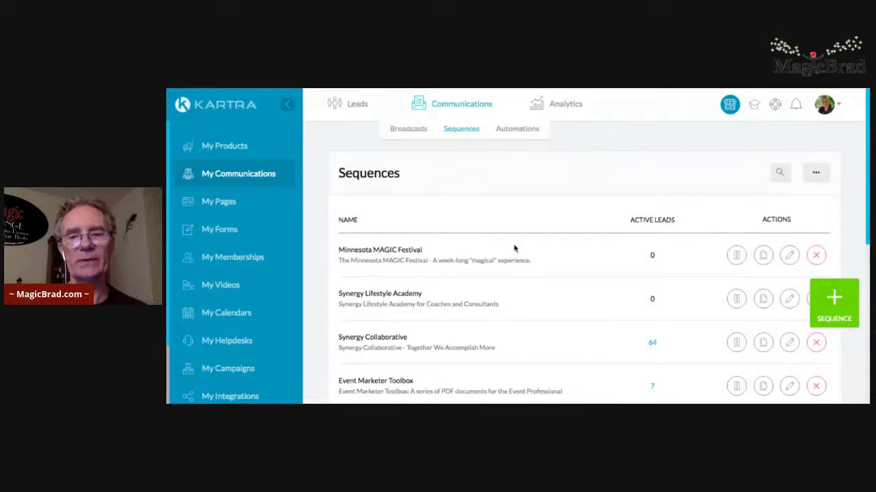
{"action": "scroll", "coordinate": [513, 278], "scroll_direction": "down", "scroll_amount": 3}
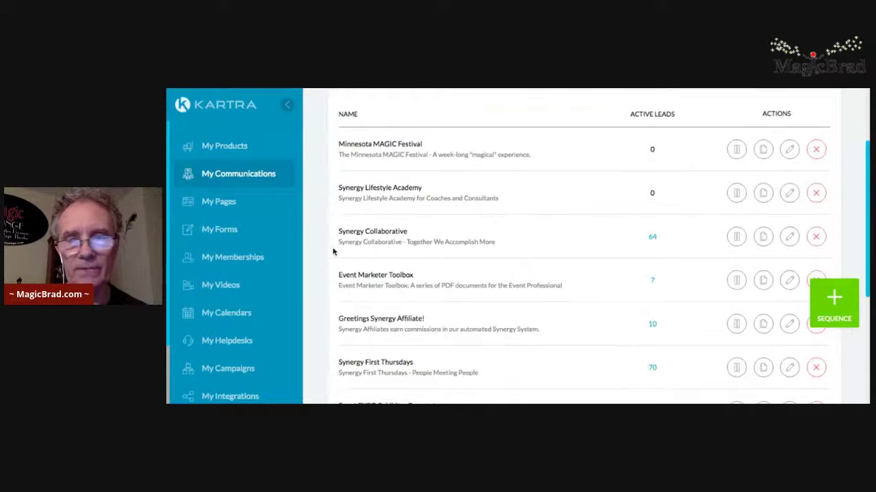
{"action": "scroll", "coordinate": [477, 238], "scroll_direction": "down", "scroll_amount": 1}
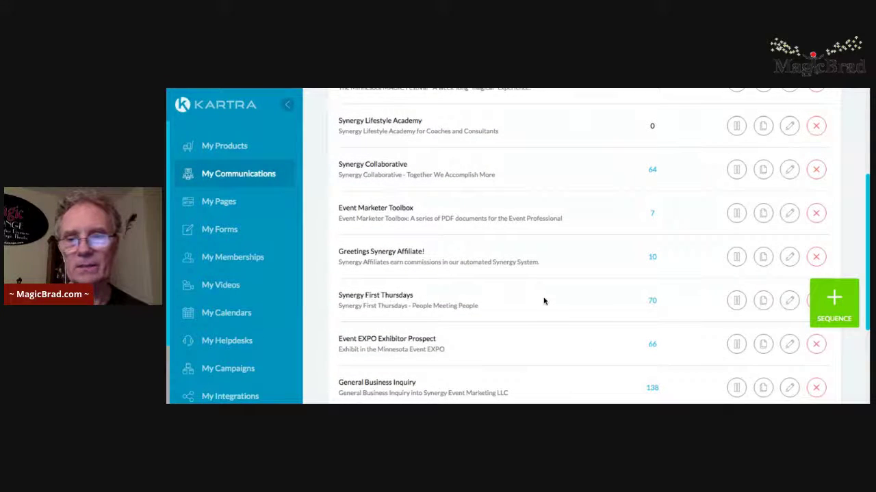
{"action": "scroll", "coordinate": [545, 301], "scroll_direction": "down", "scroll_amount": 1}
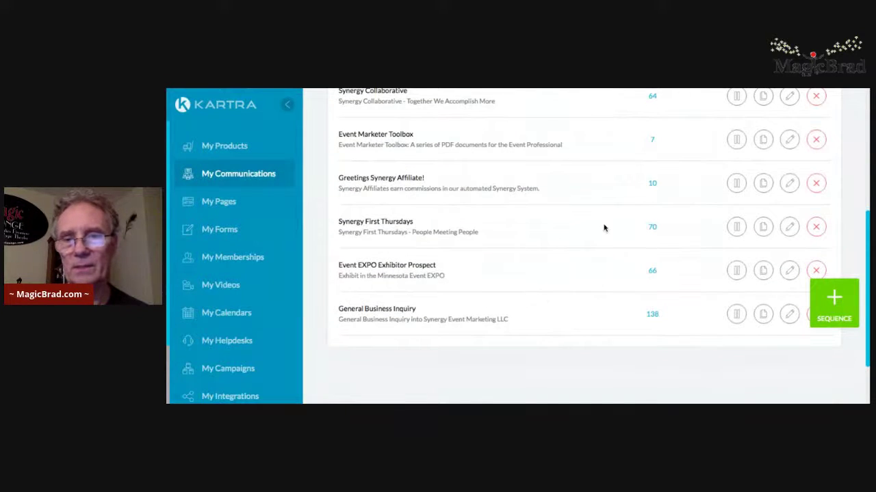
Open the Synergy First Thursdays sequence in the editor and examine its starting rules and welcome email
{"action": "left_click", "coordinate": [789, 228]}
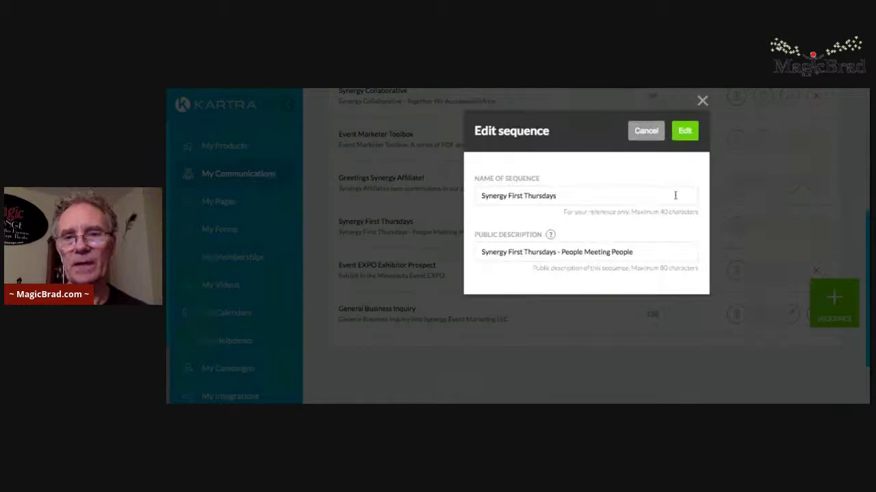
{"action": "left_click", "coordinate": [684, 130]}
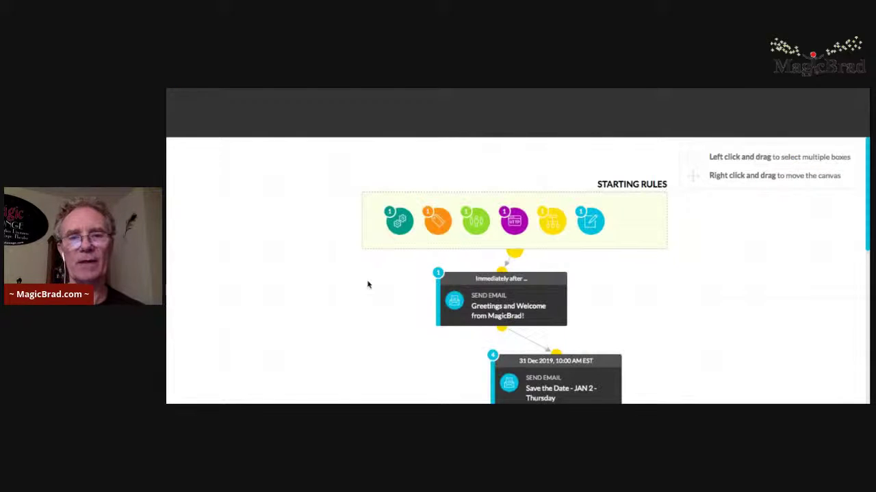
{"action": "mouse_move", "coordinate": [404, 180]}
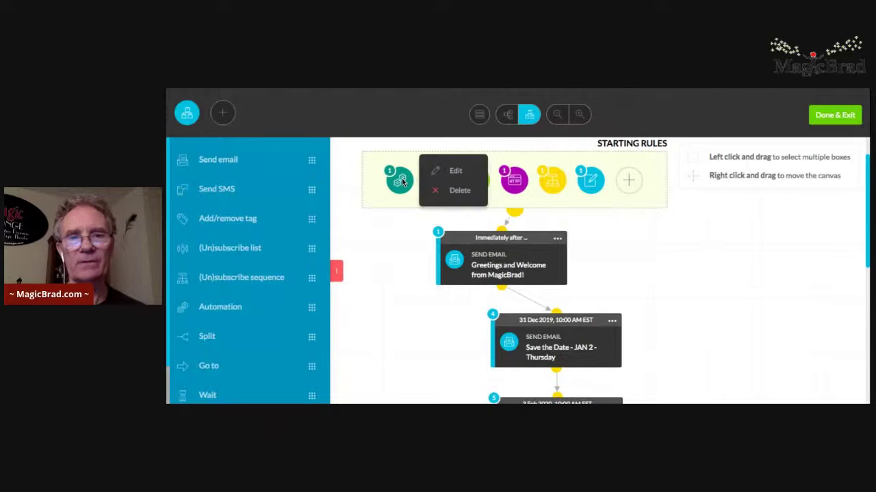
{"action": "mouse_move", "coordinate": [575, 180]}
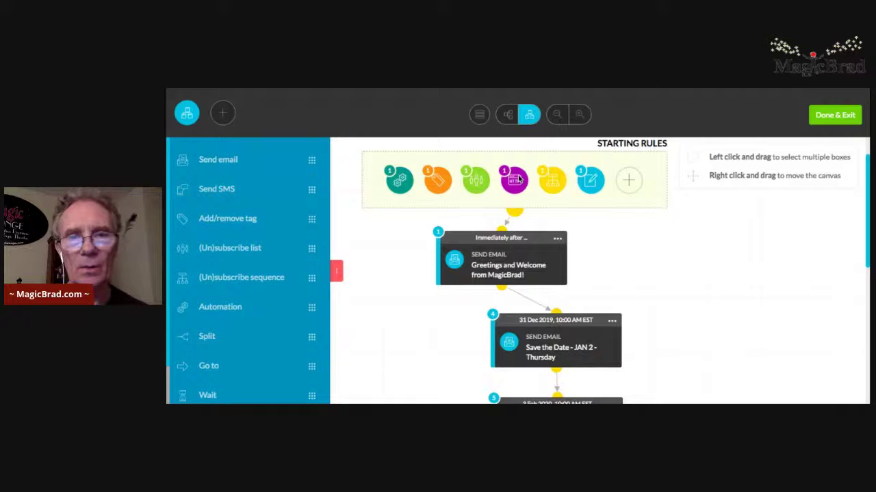
{"action": "mouse_move", "coordinate": [441, 180]}
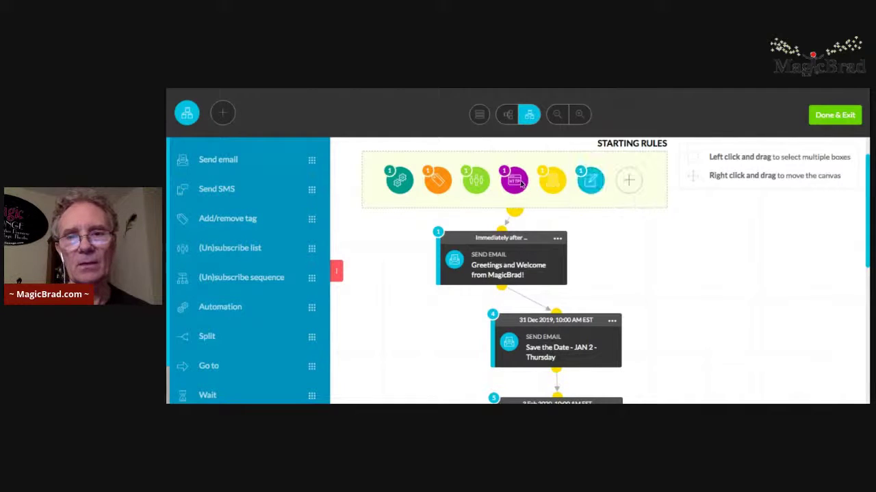
{"action": "scroll", "coordinate": [395, 272], "scroll_direction": "down", "scroll_amount": 3}
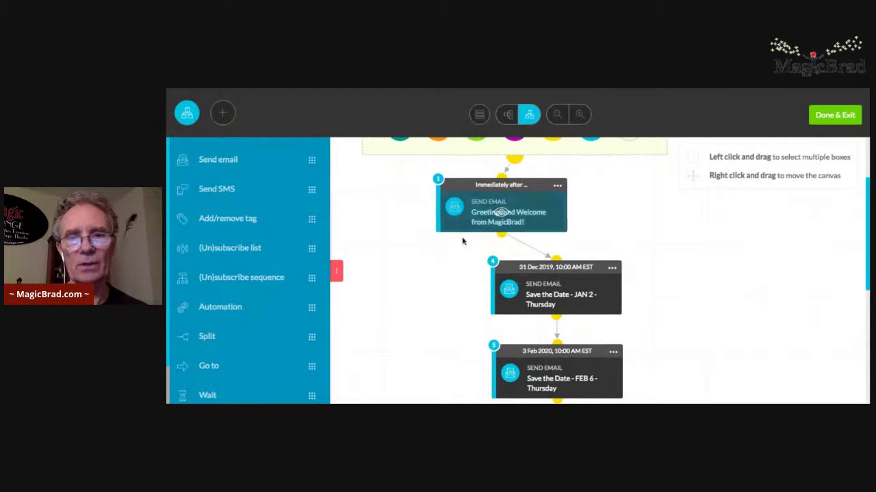
{"action": "scroll", "coordinate": [407, 249], "scroll_direction": "up", "scroll_amount": 4}
{"action": "mouse_move", "coordinate": [514, 198]}
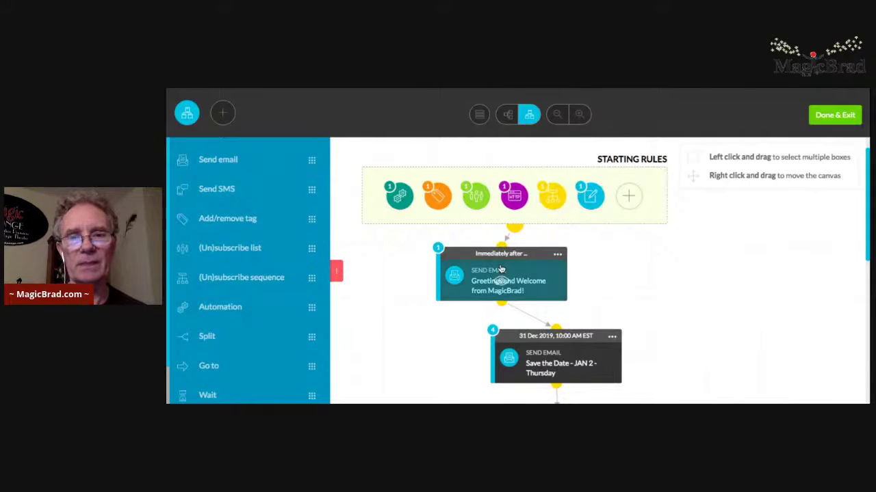
Review the scheduled Save the Date emails from JAN 2 to MAY 7 and exit the sequence editor
{"action": "scroll", "coordinate": [501, 269], "scroll_direction": "down", "scroll_amount": 2}
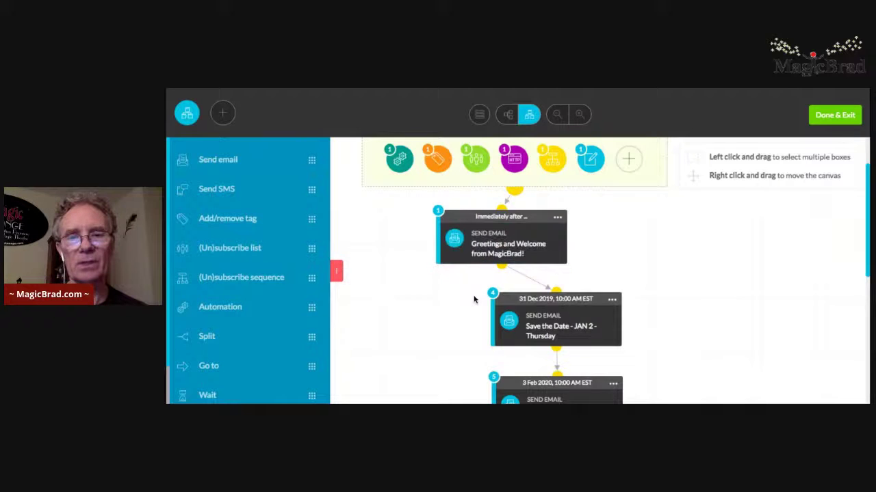
{"action": "scroll", "coordinate": [474, 298], "scroll_direction": "down", "scroll_amount": 2}
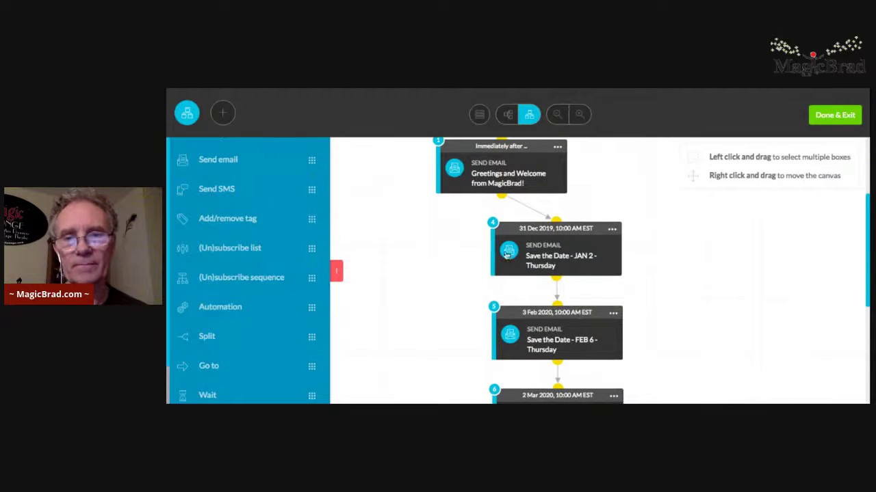
{"action": "mouse_move", "coordinate": [540, 251]}
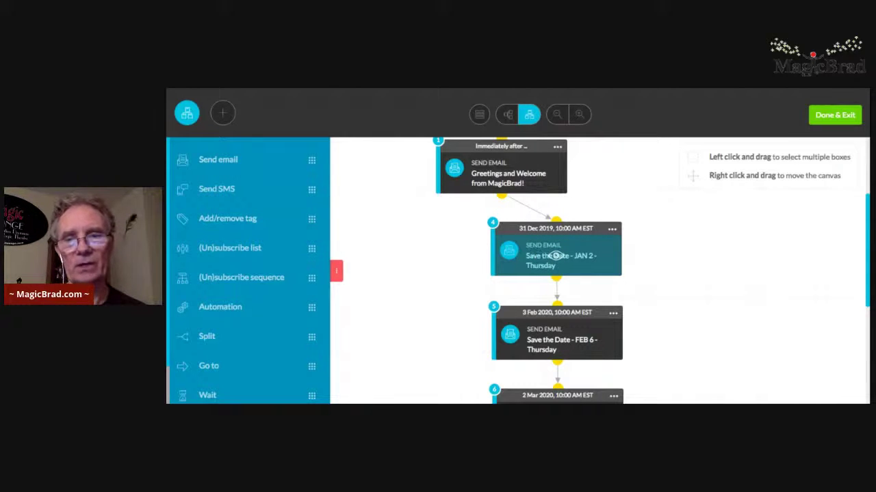
{"action": "scroll", "coordinate": [555, 268], "scroll_direction": "down", "scroll_amount": 1}
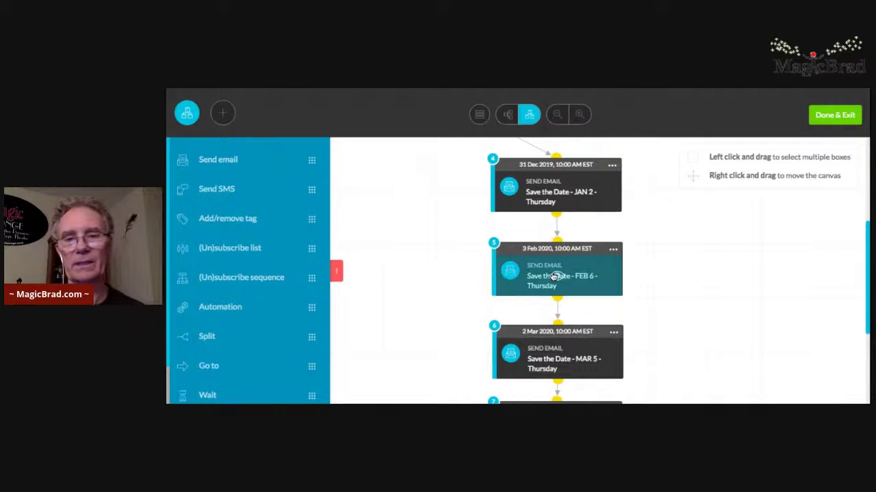
{"action": "scroll", "coordinate": [533, 281], "scroll_direction": "down", "scroll_amount": 1}
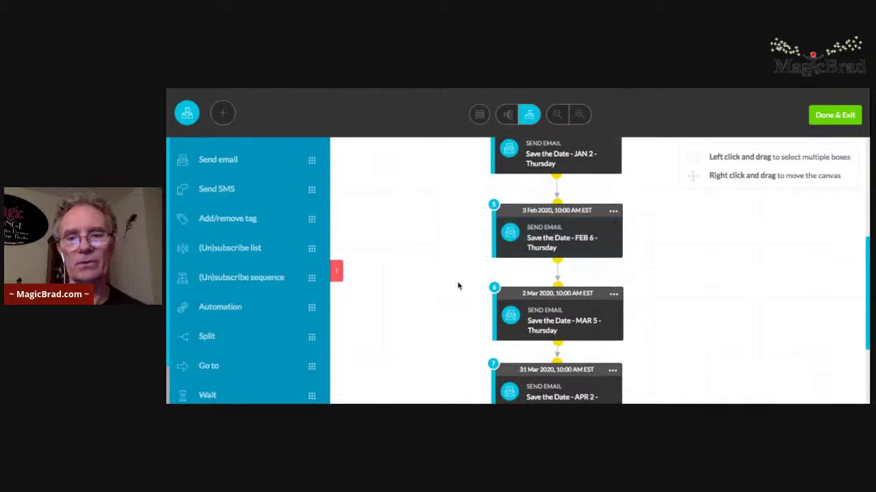
{"action": "scroll", "coordinate": [450, 309], "scroll_direction": "down", "scroll_amount": 2}
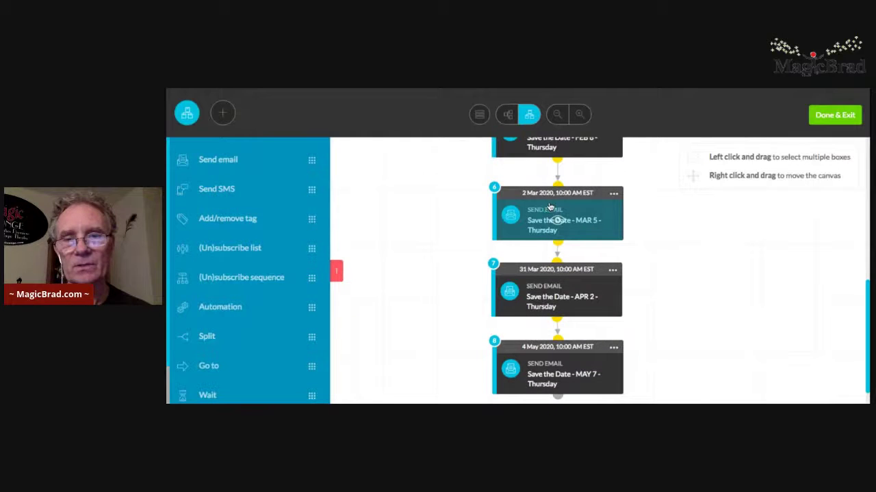
{"action": "scroll", "coordinate": [551, 223], "scroll_direction": "down", "scroll_amount": 1}
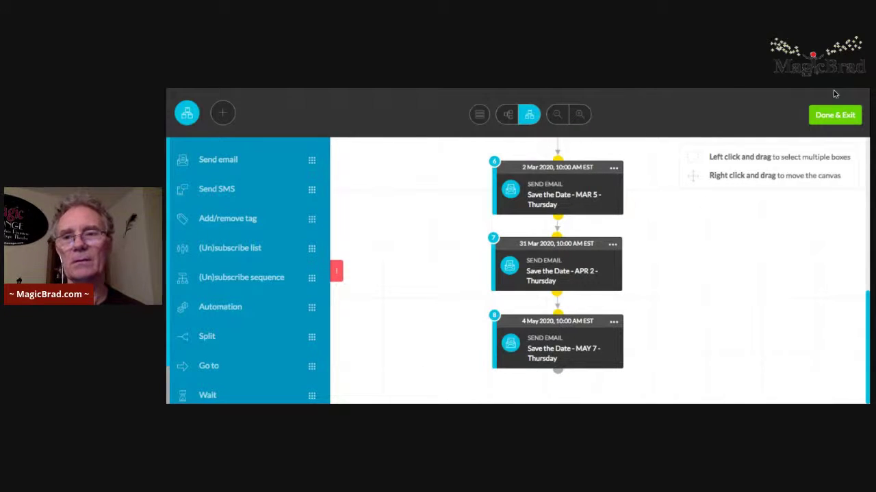
{"action": "left_click", "coordinate": [833, 117]}
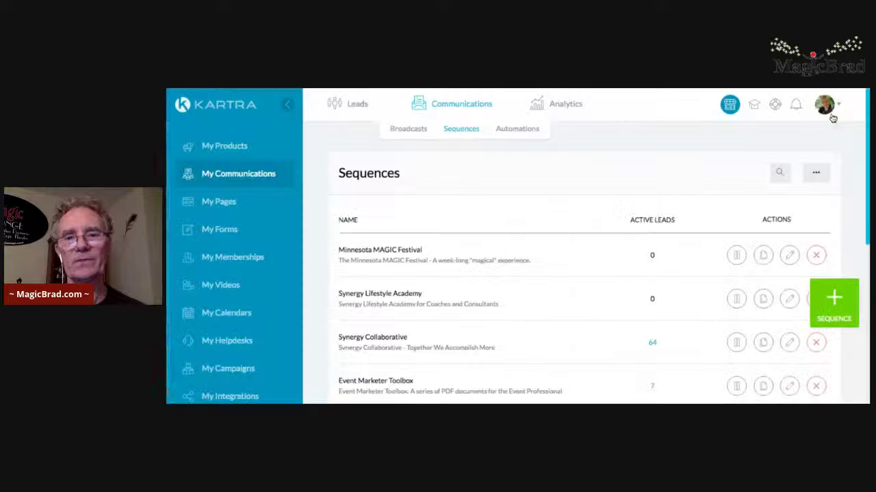
View the automations and look through the IF/THEN rules that assign tags and subscribe leads to sequences
{"action": "left_click", "coordinate": [513, 130]}
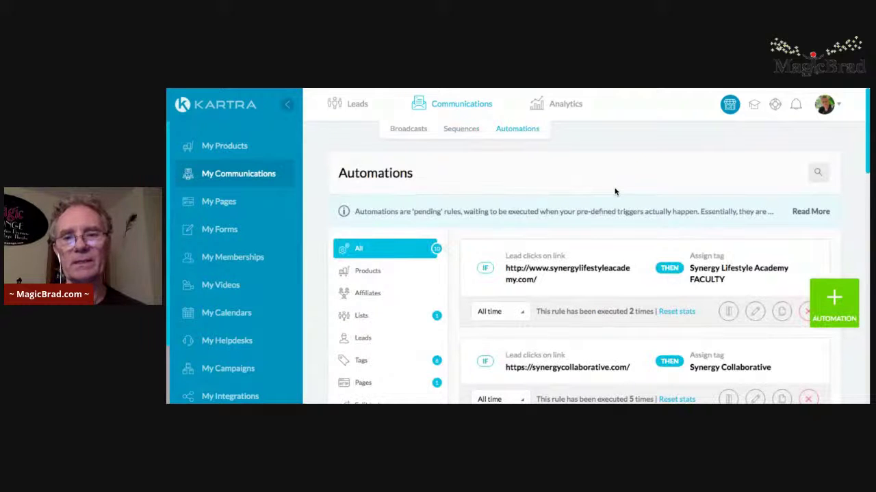
{"action": "scroll", "coordinate": [615, 192], "scroll_direction": "down", "scroll_amount": 1}
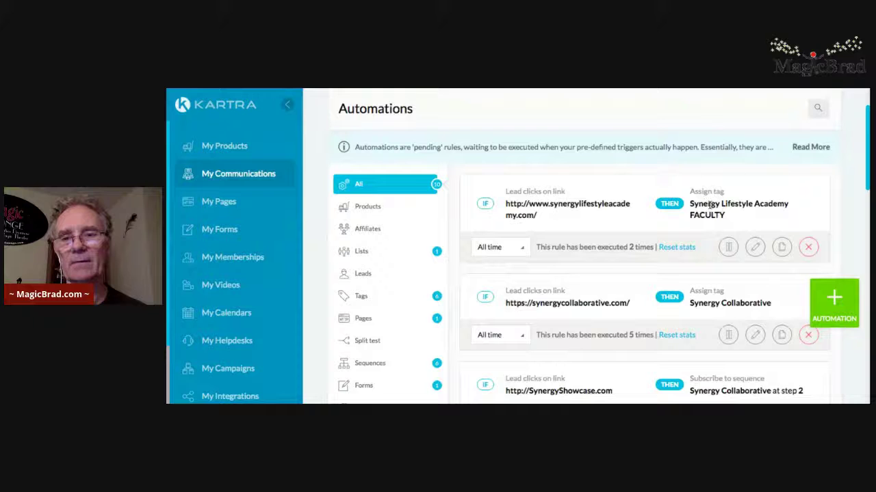
{"action": "scroll", "coordinate": [700, 208], "scroll_direction": "down", "scroll_amount": 3}
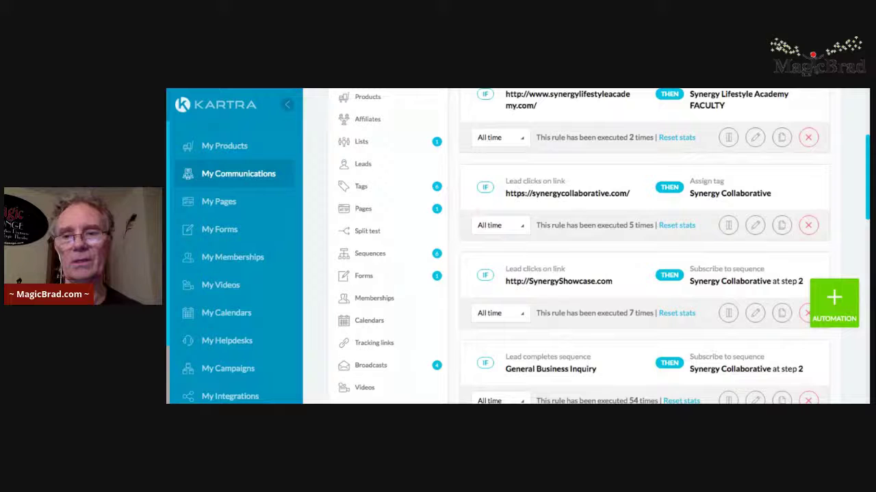
{"action": "scroll", "coordinate": [581, 246], "scroll_direction": "up", "scroll_amount": 4}
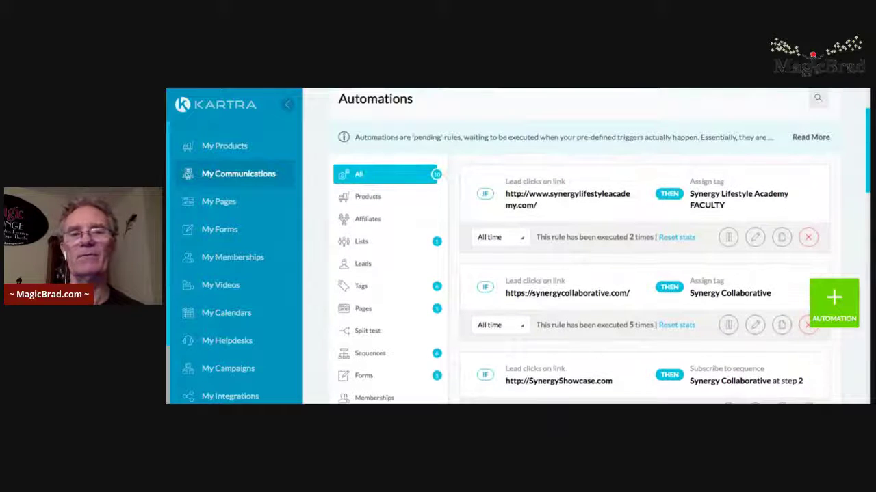
{"action": "scroll", "coordinate": [580, 175], "scroll_direction": "up", "scroll_amount": 2}
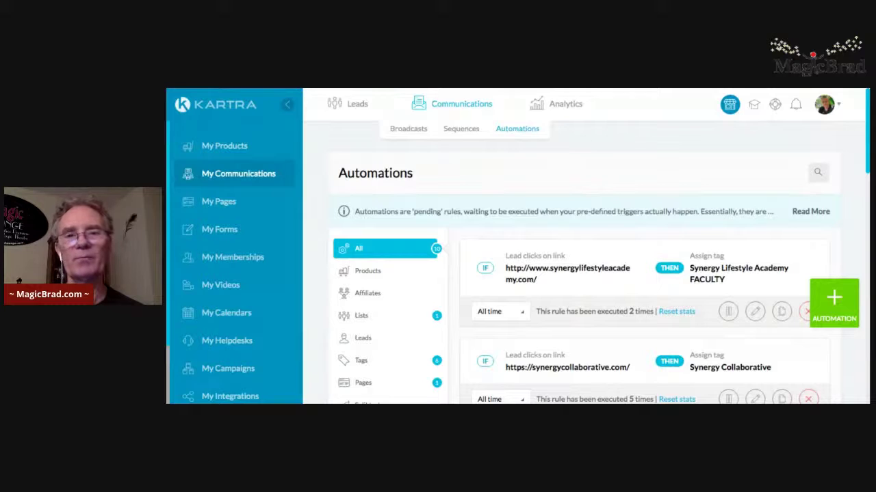
View the sequence analytics and examine the subscription and unsubscription chart and the per-sequence table down to General Business Inquiry
{"action": "mouse_move", "coordinate": [564, 106]}
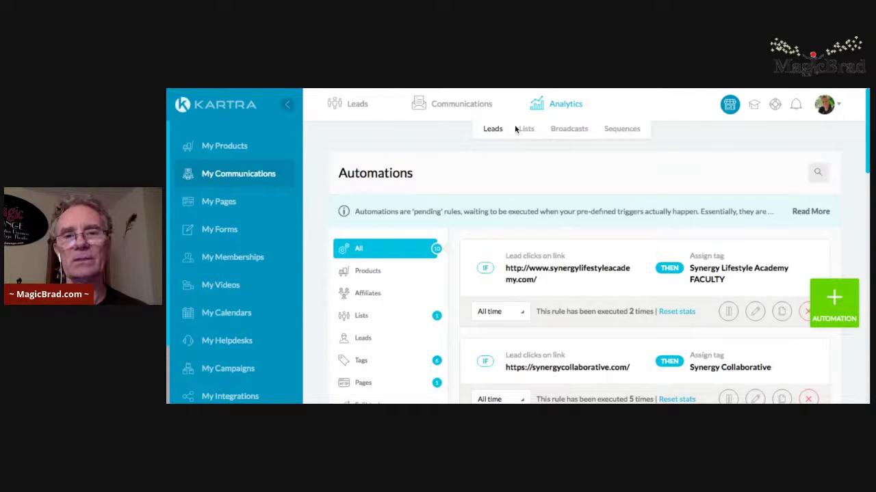
{"action": "left_click", "coordinate": [619, 129]}
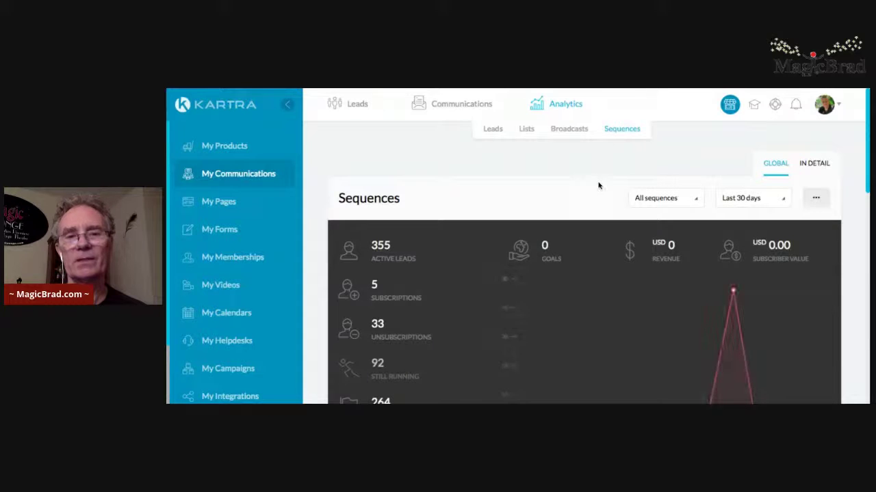
{"action": "scroll", "coordinate": [597, 185], "scroll_direction": "down", "scroll_amount": 3}
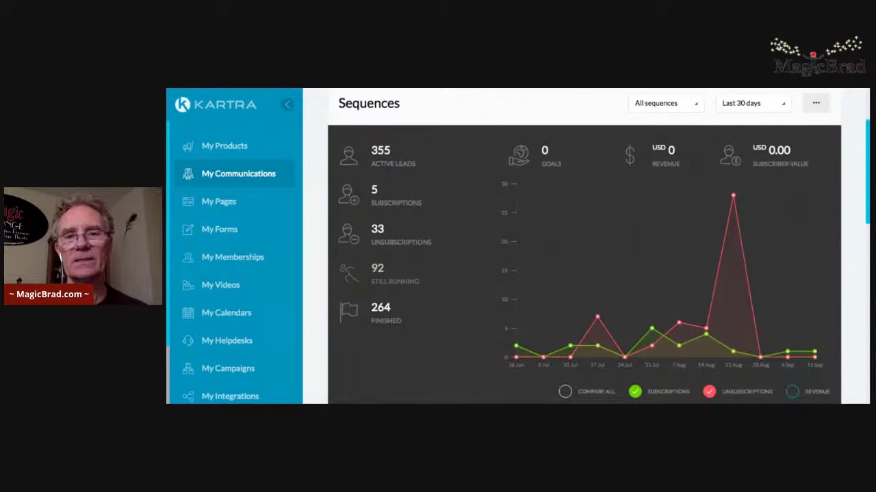
{"action": "scroll", "coordinate": [598, 247], "scroll_direction": "down", "scroll_amount": 1}
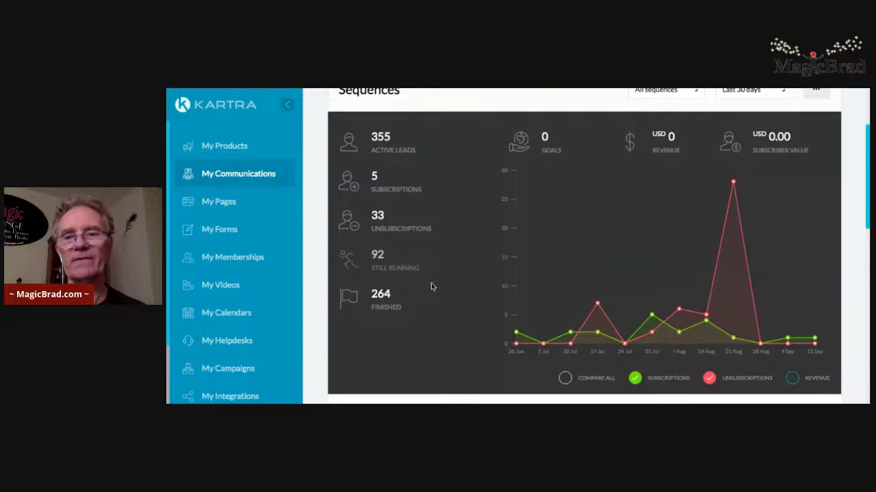
{"action": "scroll", "coordinate": [702, 251], "scroll_direction": "down", "scroll_amount": 1}
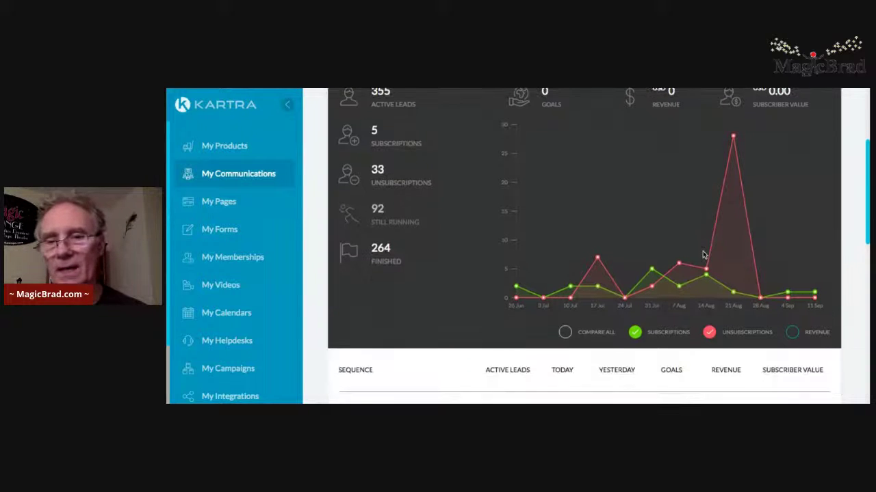
{"action": "scroll", "coordinate": [735, 175], "scroll_direction": "down", "scroll_amount": 4}
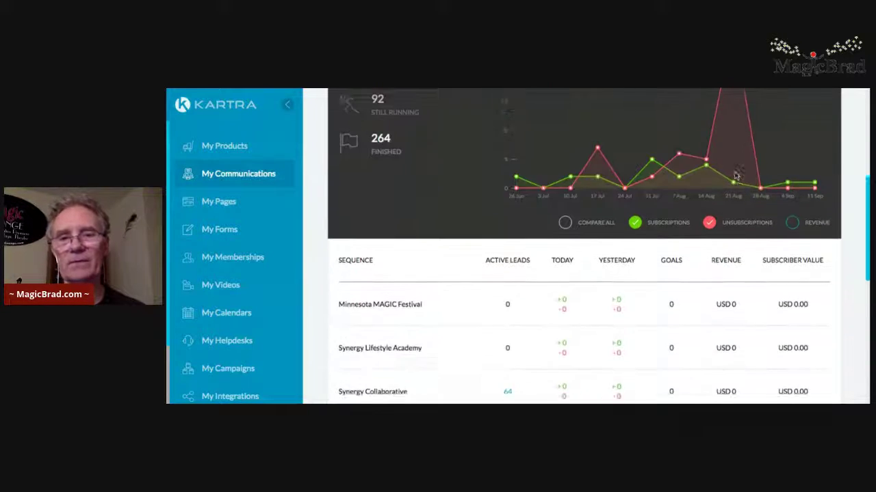
{"action": "scroll", "coordinate": [691, 244], "scroll_direction": "down", "scroll_amount": 2}
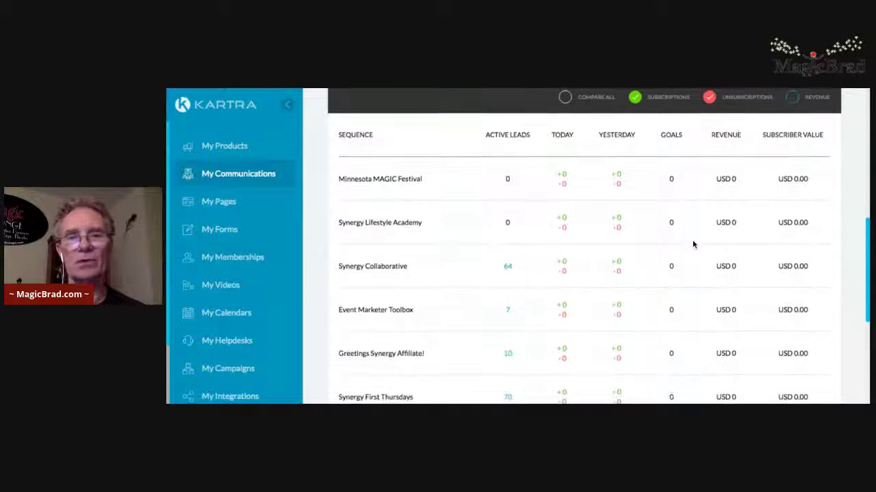
{"action": "scroll", "coordinate": [569, 294], "scroll_direction": "down", "scroll_amount": 5}
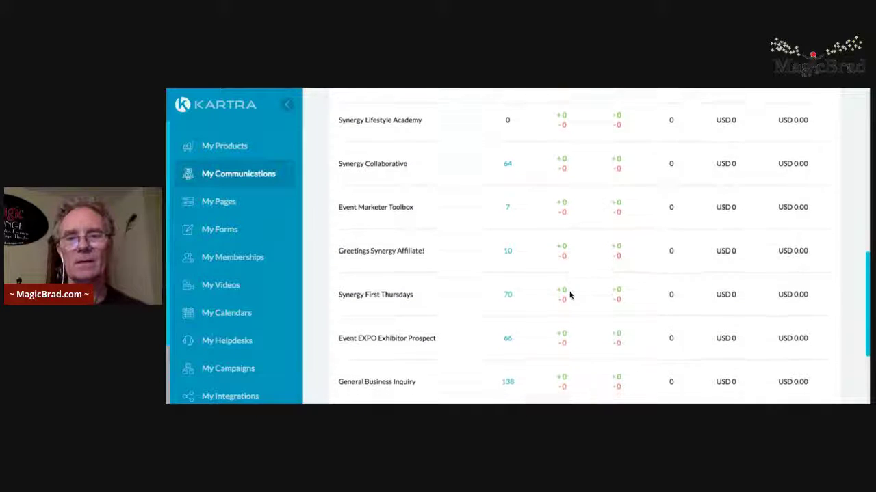
{"action": "scroll", "coordinate": [570, 294], "scroll_direction": "up", "scroll_amount": 15}
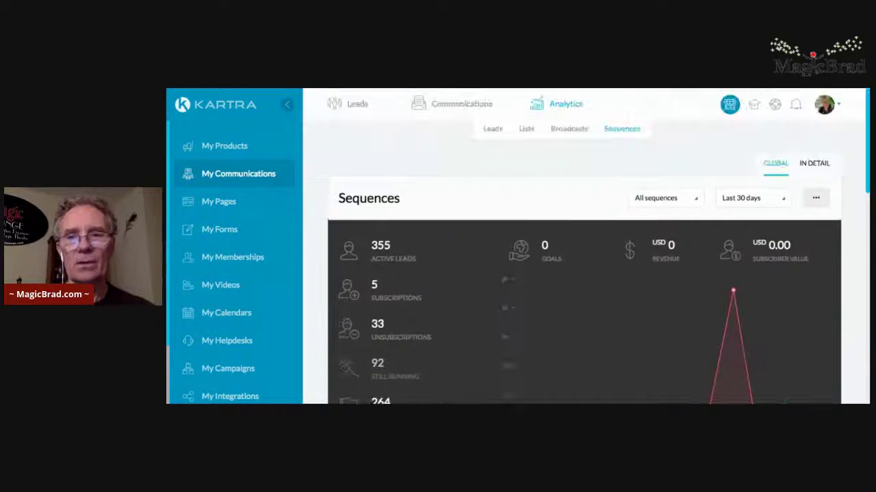
View the broadcast analytics and examine the recipients chart, the open and click figures, and the 3 Webinar Series row
{"action": "left_click", "coordinate": [564, 129]}
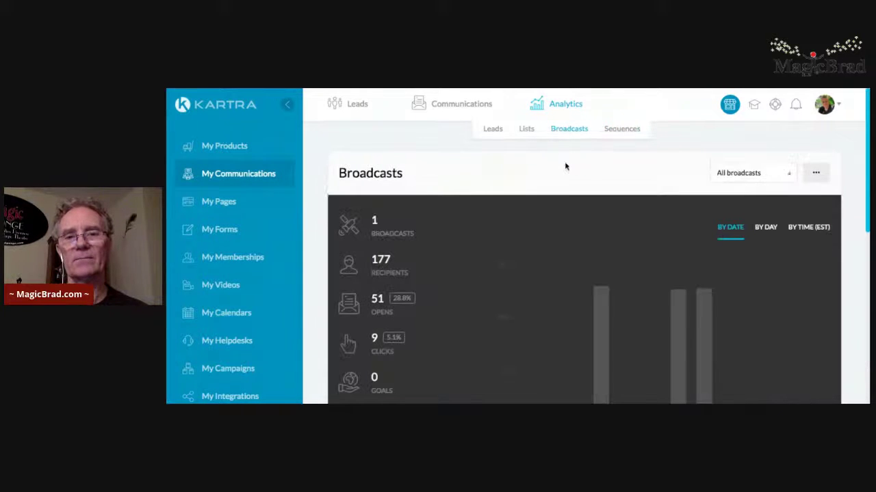
{"action": "scroll", "coordinate": [563, 272], "scroll_direction": "down", "scroll_amount": 1}
{"action": "scroll", "coordinate": [564, 273], "scroll_direction": "down", "scroll_amount": 2}
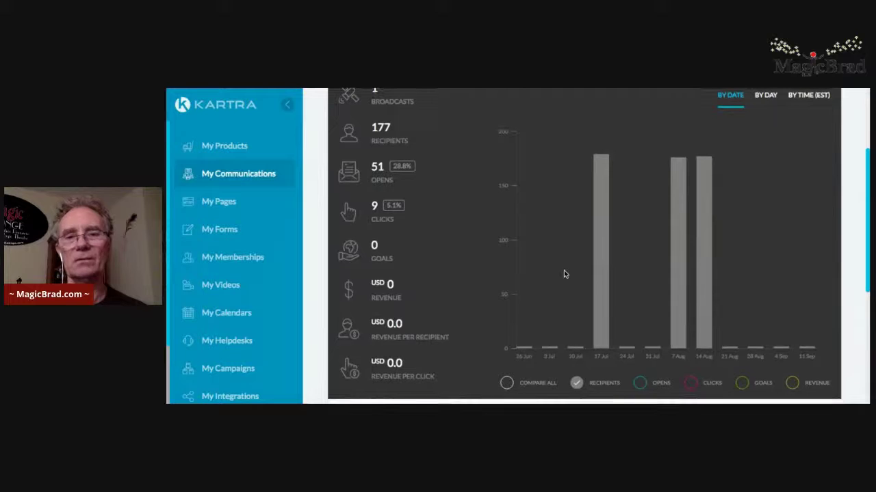
{"action": "mouse_move", "coordinate": [604, 271]}
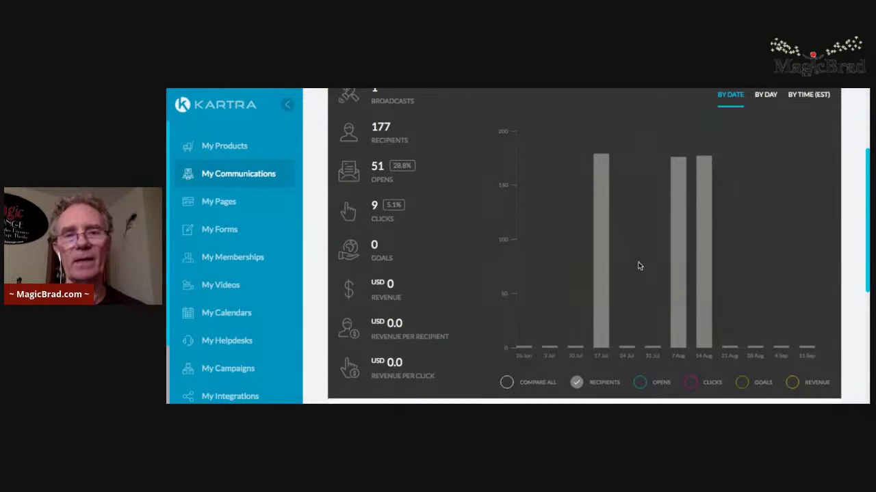
{"action": "scroll", "coordinate": [636, 266], "scroll_direction": "up", "scroll_amount": 1}
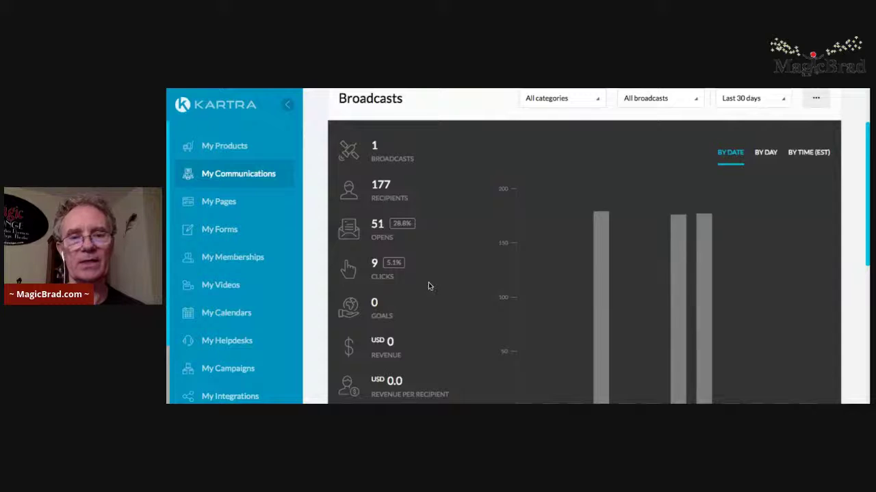
{"action": "scroll", "coordinate": [428, 286], "scroll_direction": "down", "scroll_amount": 5}
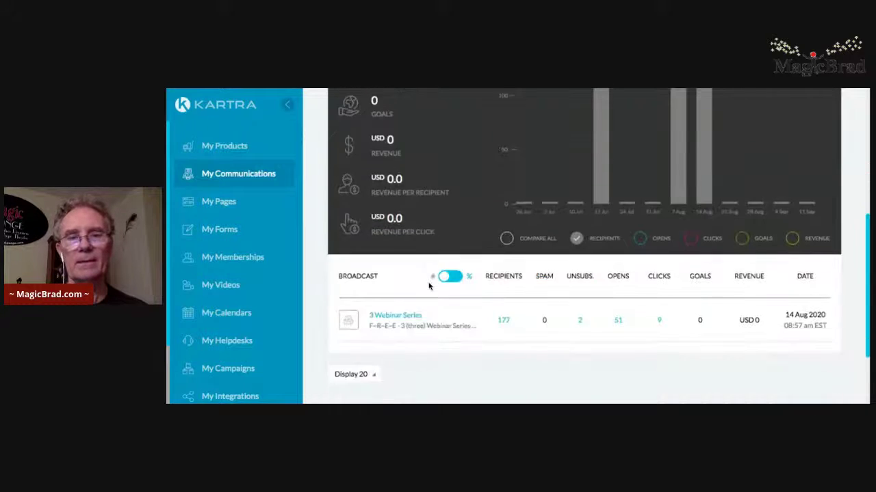
{"action": "scroll", "coordinate": [428, 286], "scroll_direction": "down", "scroll_amount": 3}
{"action": "scroll", "coordinate": [526, 146], "scroll_direction": "up", "scroll_amount": 10}
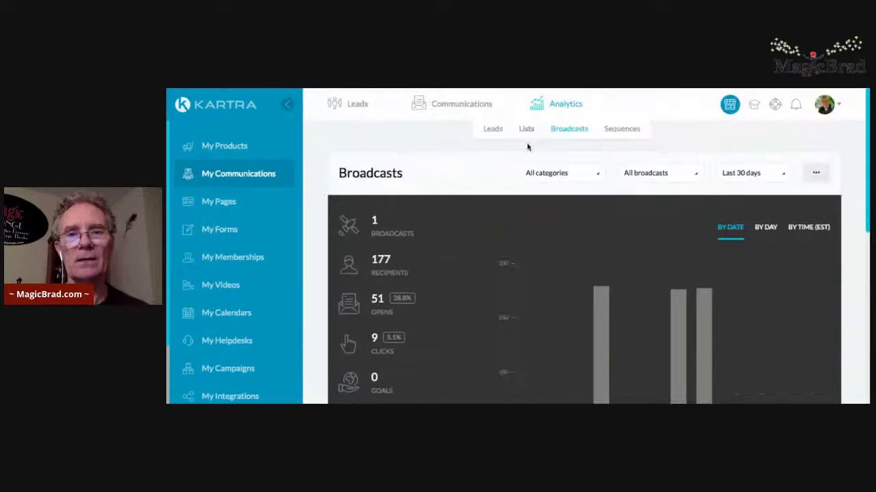
View the list analytics and examine the subscription chart and the rows for Synergy First Thursdays and Synergy GENERAL LIST
{"action": "left_click", "coordinate": [526, 129]}
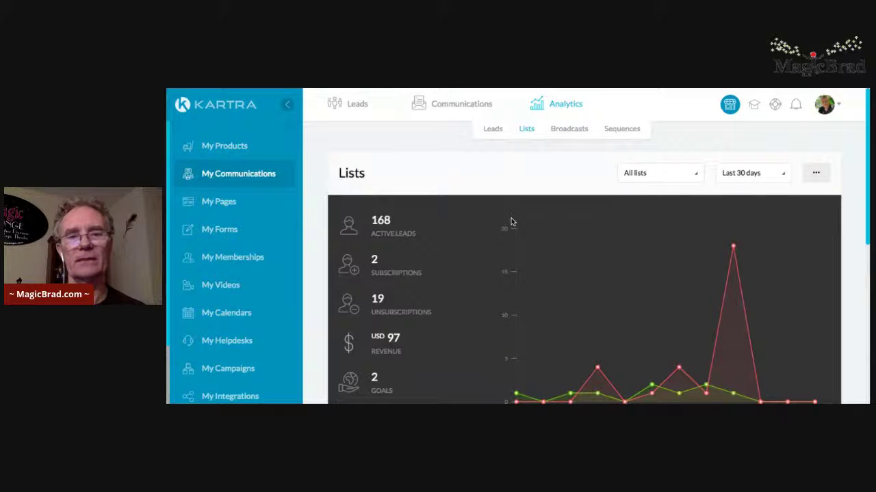
{"action": "scroll", "coordinate": [511, 218], "scroll_direction": "down", "scroll_amount": 3}
{"action": "scroll", "coordinate": [511, 217], "scroll_direction": "down", "scroll_amount": 3}
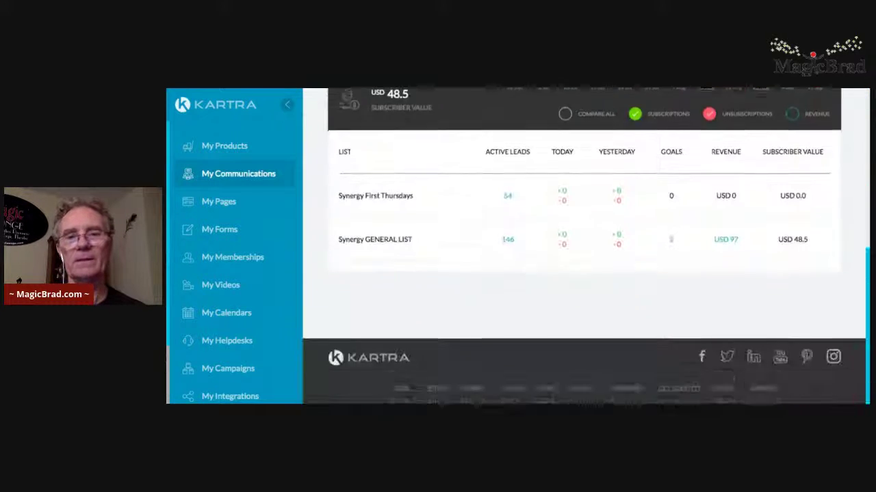
{"action": "scroll", "coordinate": [511, 218], "scroll_direction": "up", "scroll_amount": 5}
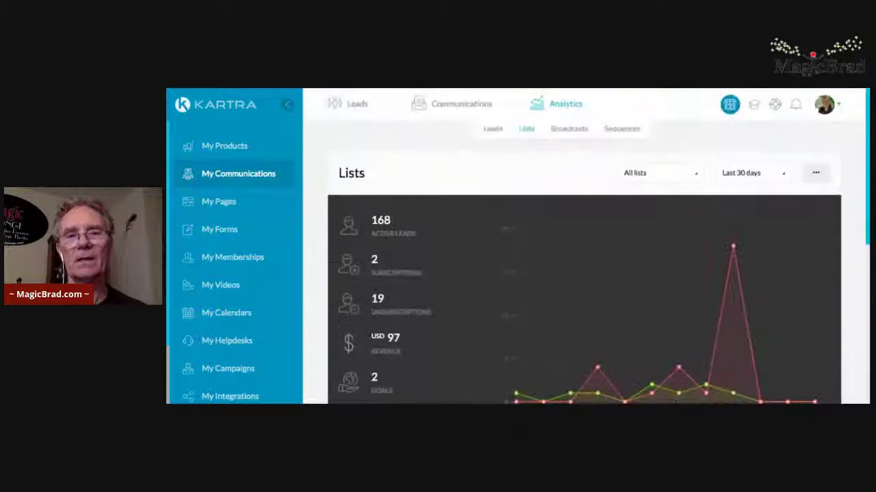
View the lead analytics and examine the new leads chart, the daily and monthly averages and the lead values
{"action": "left_click", "coordinate": [491, 129]}
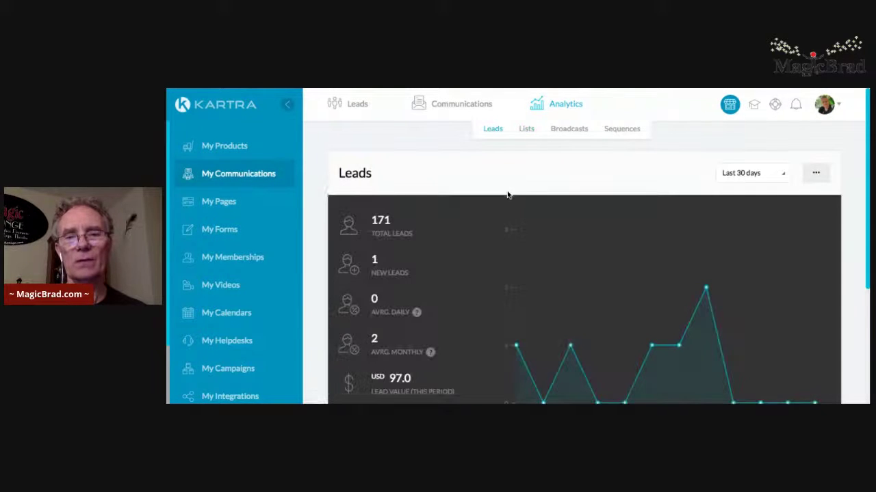
{"action": "scroll", "coordinate": [546, 241], "scroll_direction": "down", "scroll_amount": 3}
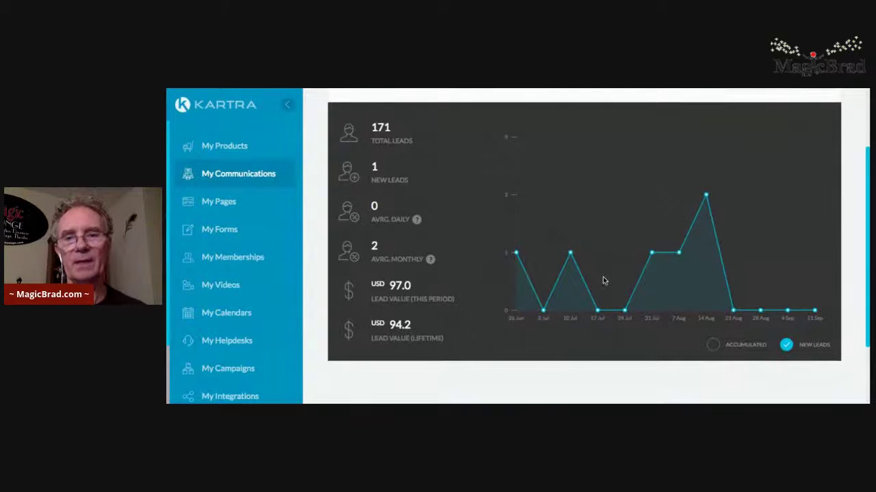
{"action": "scroll", "coordinate": [647, 243], "scroll_direction": "down", "scroll_amount": 2}
{"action": "scroll", "coordinate": [645, 240], "scroll_direction": "up", "scroll_amount": 4}
{"action": "scroll", "coordinate": [645, 240], "scroll_direction": "down", "scroll_amount": 5}
{"action": "scroll", "coordinate": [589, 246], "scroll_direction": "up", "scroll_amount": 6}
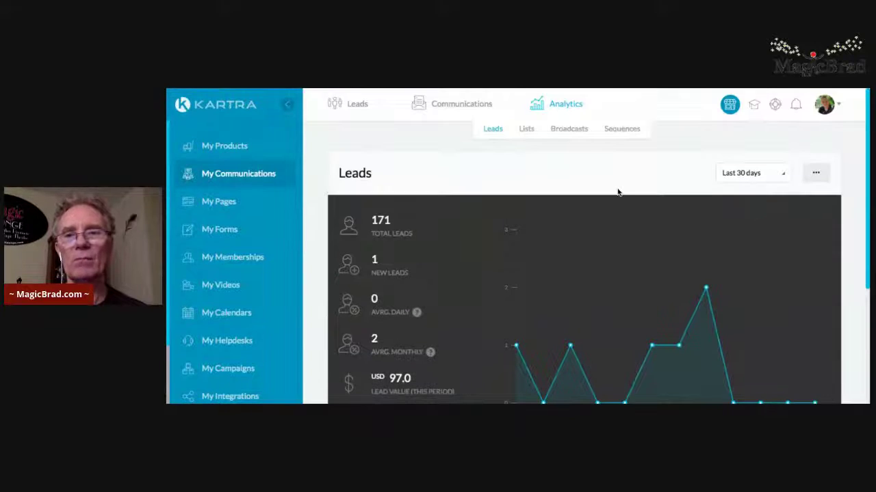